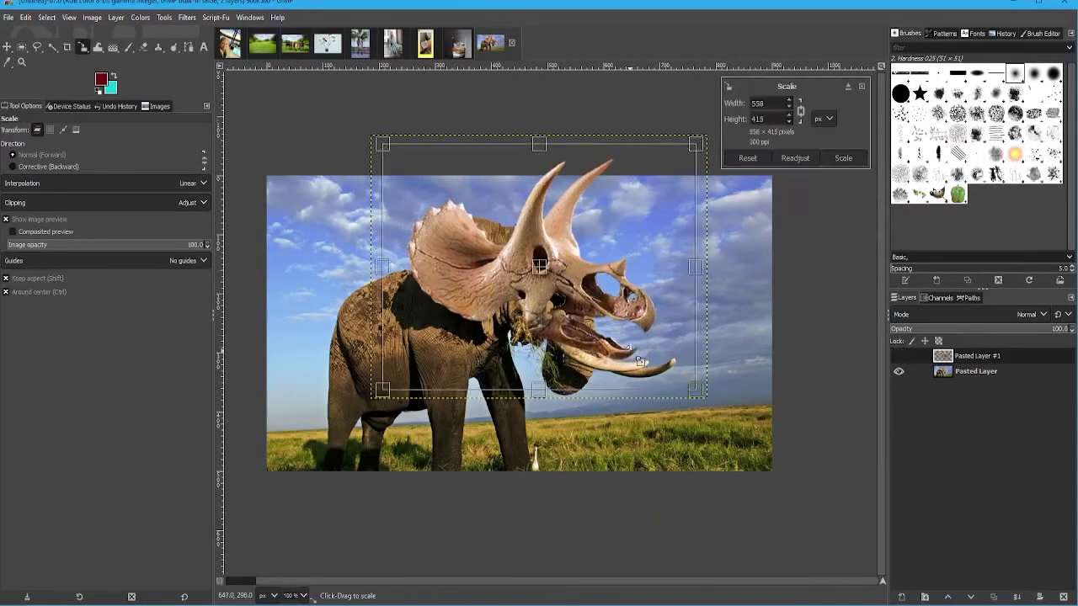
Step: Move, rotate about 9 degrees and scale the triceratops skull to sit over the elephant's head
{"action": "left_click_drag", "start_coordinate": [530, 317], "coordinate": [576, 322]}
{"action": "left_click", "coordinate": [83, 46]}
{"action": "left_click_drag", "start_coordinate": [640, 211], "coordinate": [661, 354]}
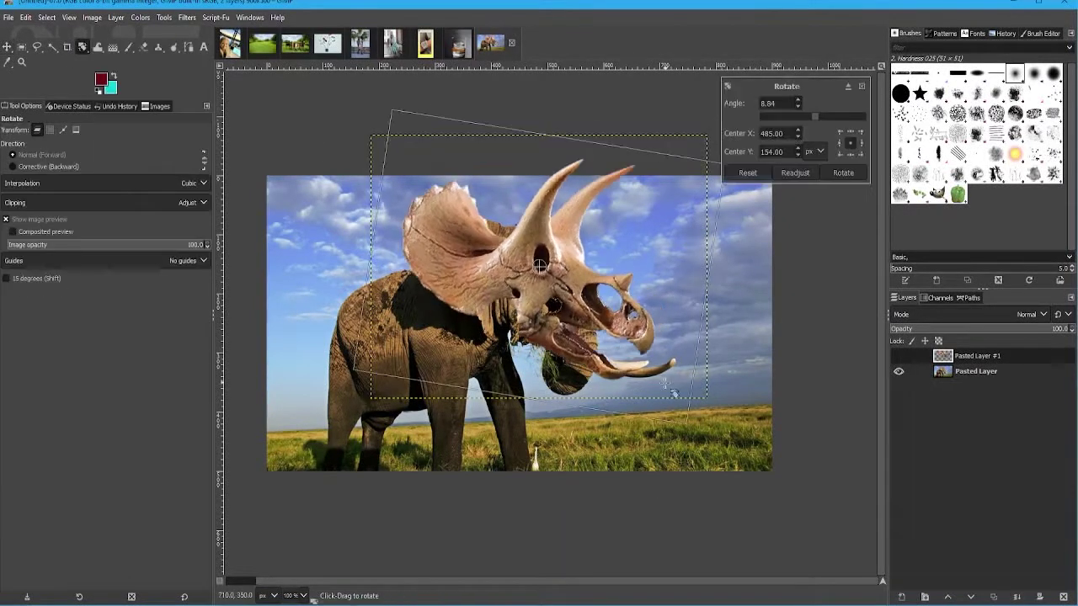
{"action": "key", "text": "Return"}
{"action": "left_click_drag", "start_coordinate": [673, 313], "coordinate": [649, 303]}
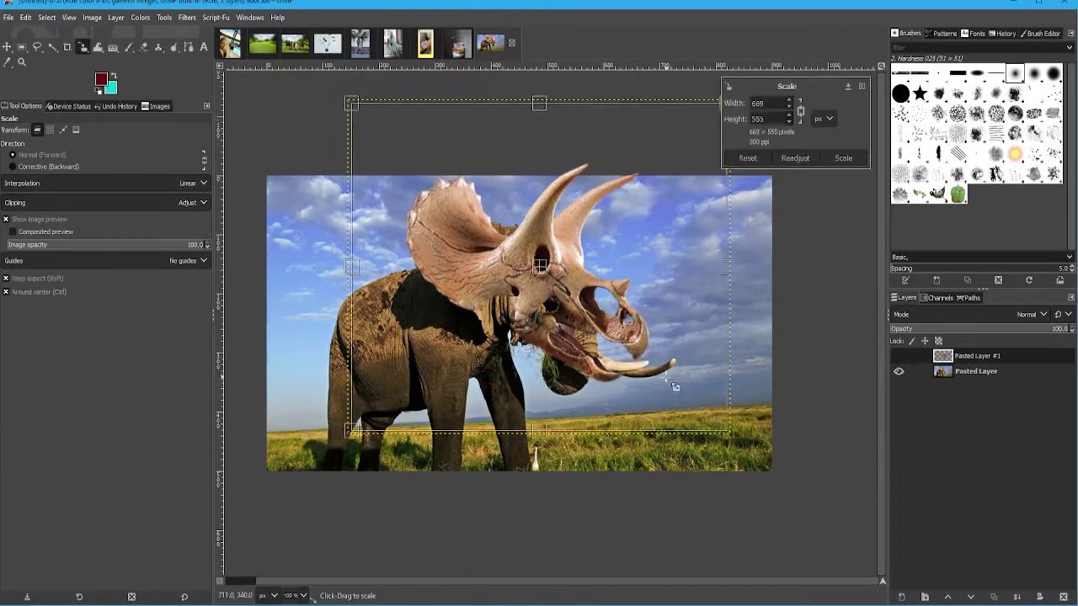
{"action": "key", "text": "Return"}
{"action": "key", "text": "m"}
{"action": "left_click_drag", "start_coordinate": [529, 299], "coordinate": [533, 297]}
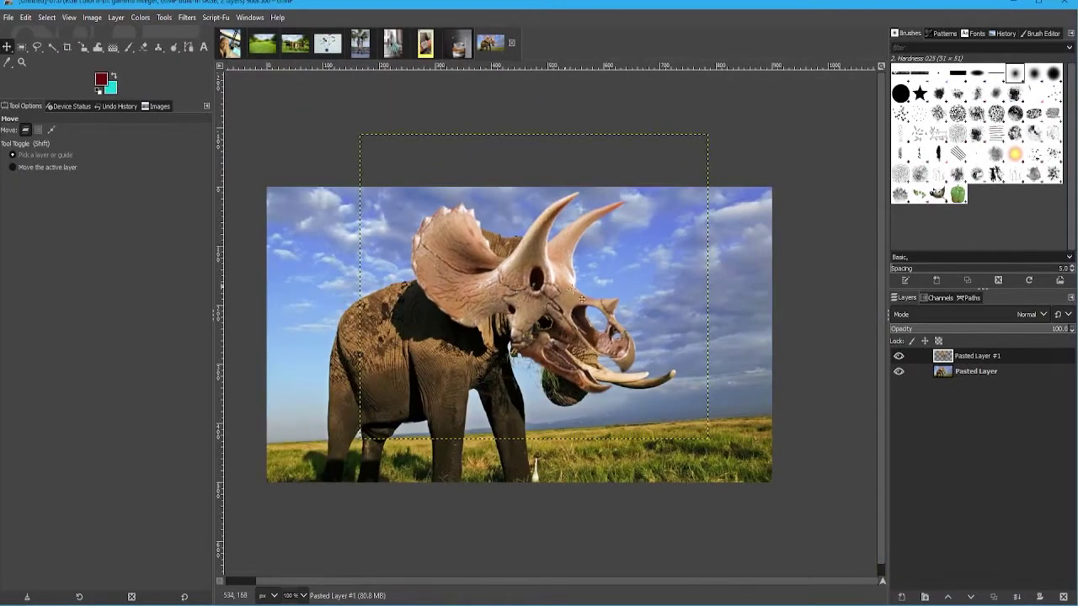
Step: Fade the skull layer to 23.6 opacity and set Warp Transform to Linear interpolation
{"action": "scroll", "coordinate": [491, 362], "scroll_direction": "up", "scroll_amount": 1}
{"action": "left_click_drag", "start_coordinate": [1065, 328], "coordinate": [934, 329]}
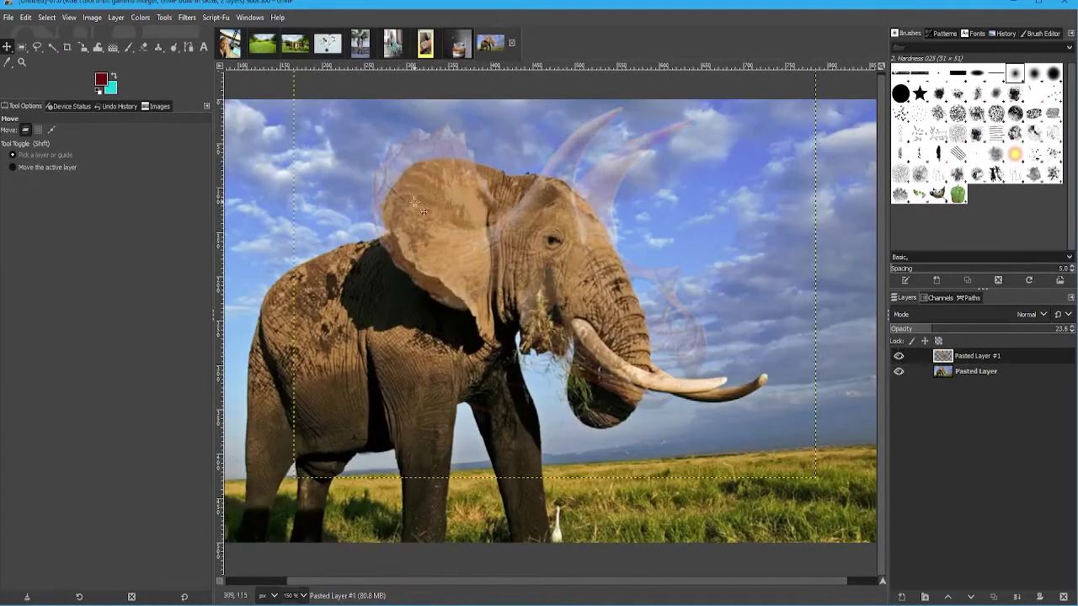
{"action": "left_click", "coordinate": [80, 45]}
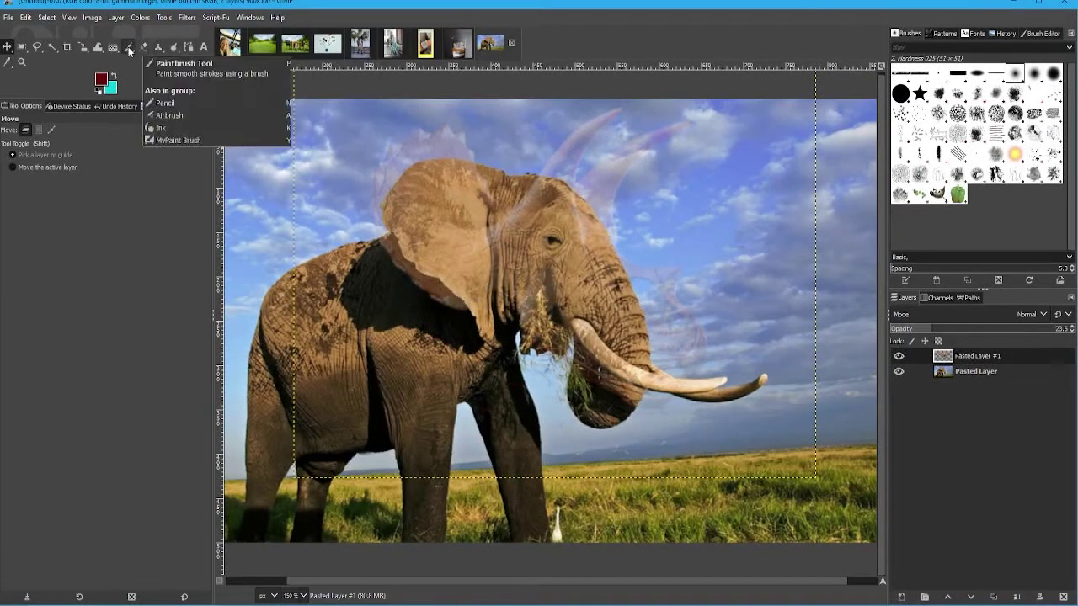
{"action": "left_click", "coordinate": [98, 47]}
{"action": "left_click", "coordinate": [194, 200]}
{"action": "left_click", "coordinate": [169, 235]}
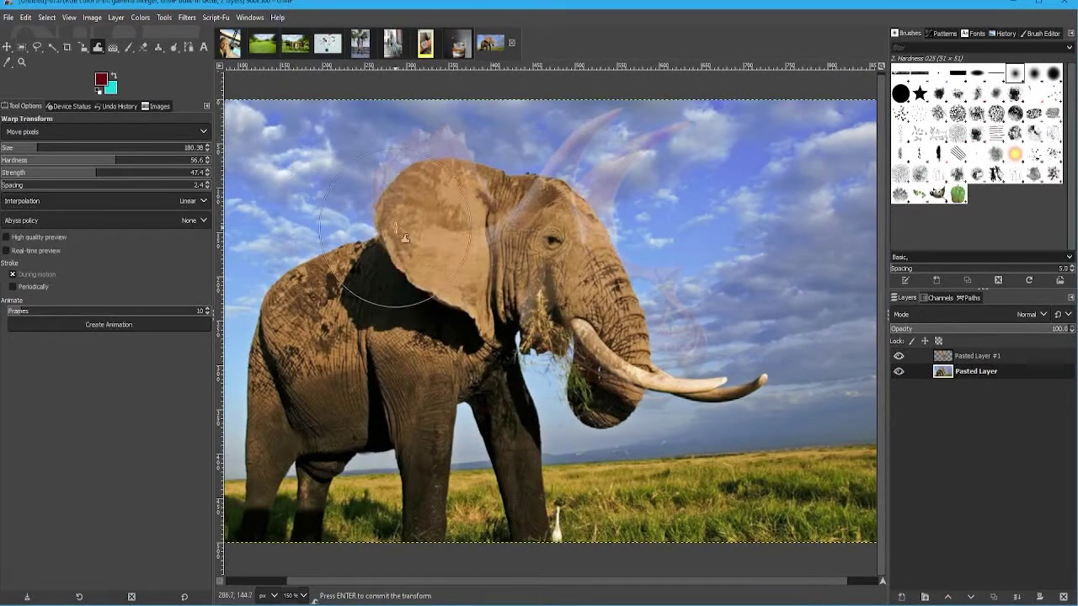
{"action": "scroll", "coordinate": [395, 139], "scroll_direction": "up", "scroll_amount": 2}
Step: Start a freehand selection on the skull layer, tracing around the frill
{"action": "left_click", "coordinate": [37, 48]}
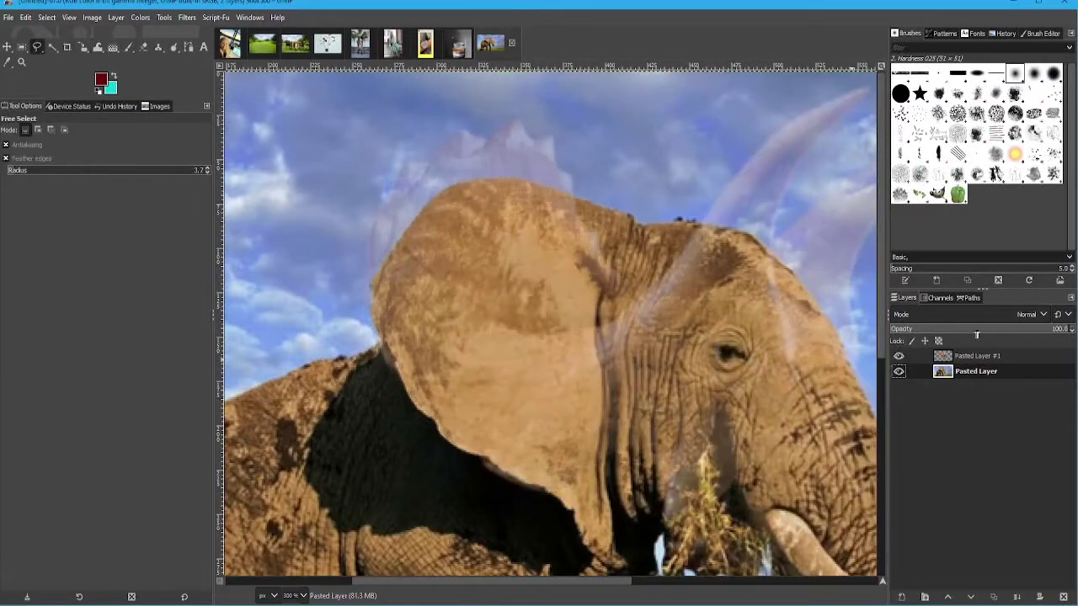
{"action": "left_click", "coordinate": [977, 355]}
{"action": "scroll", "coordinate": [506, 253], "scroll_direction": "up", "scroll_amount": 2}
{"action": "left_click_drag", "start_coordinate": [403, 573], "coordinate": [362, 253]}
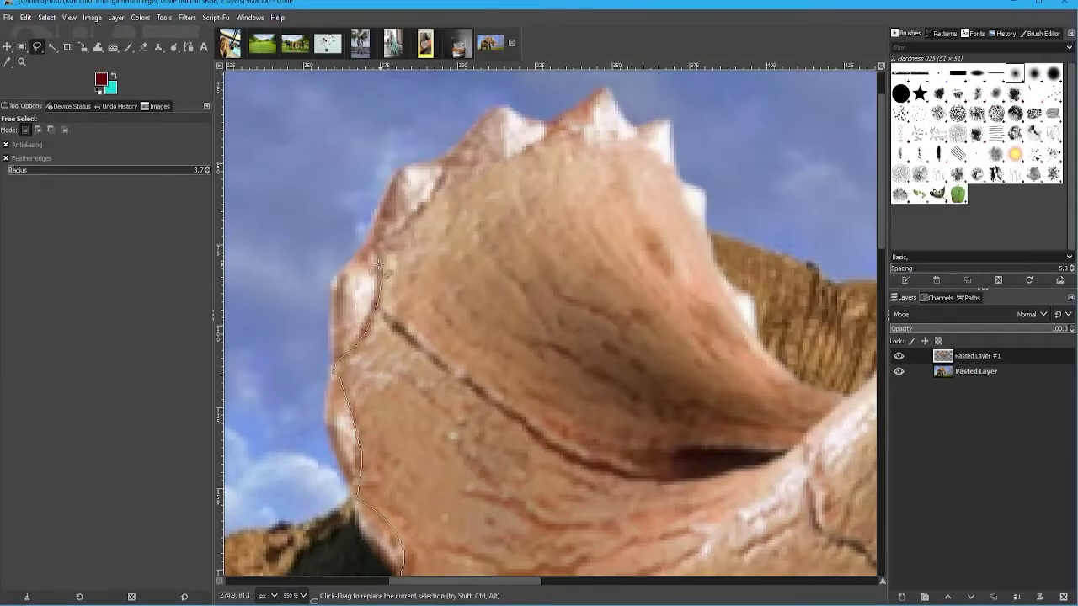
{"action": "scroll", "coordinate": [682, 180], "scroll_direction": "down", "scroll_amount": 3}
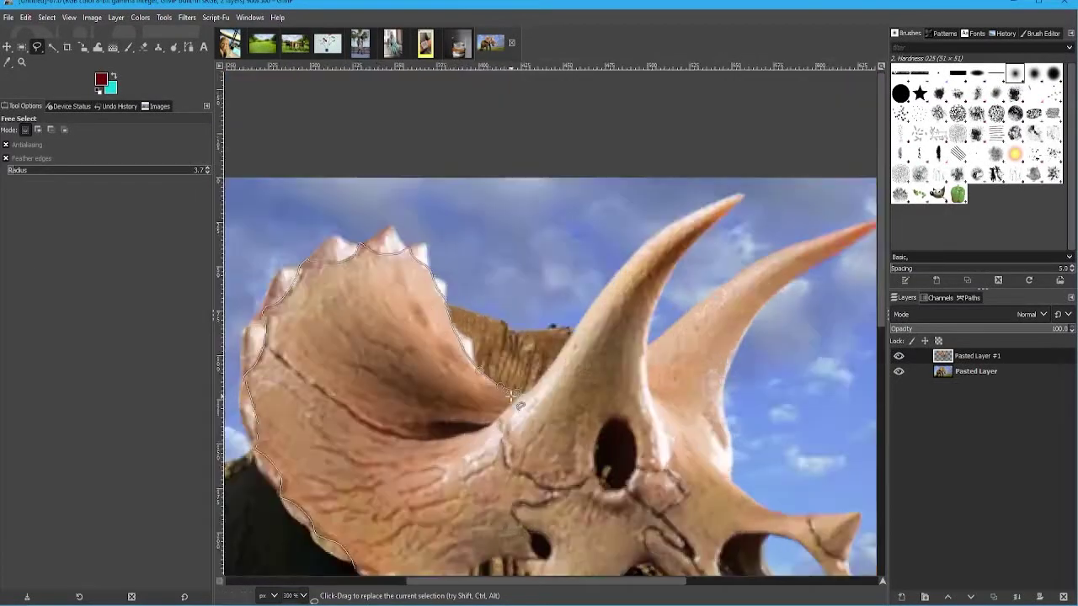
{"action": "scroll", "coordinate": [521, 406], "scroll_direction": "up", "scroll_amount": 2}
{"action": "scroll", "coordinate": [520, 406], "scroll_direction": "up", "scroll_amount": 1}
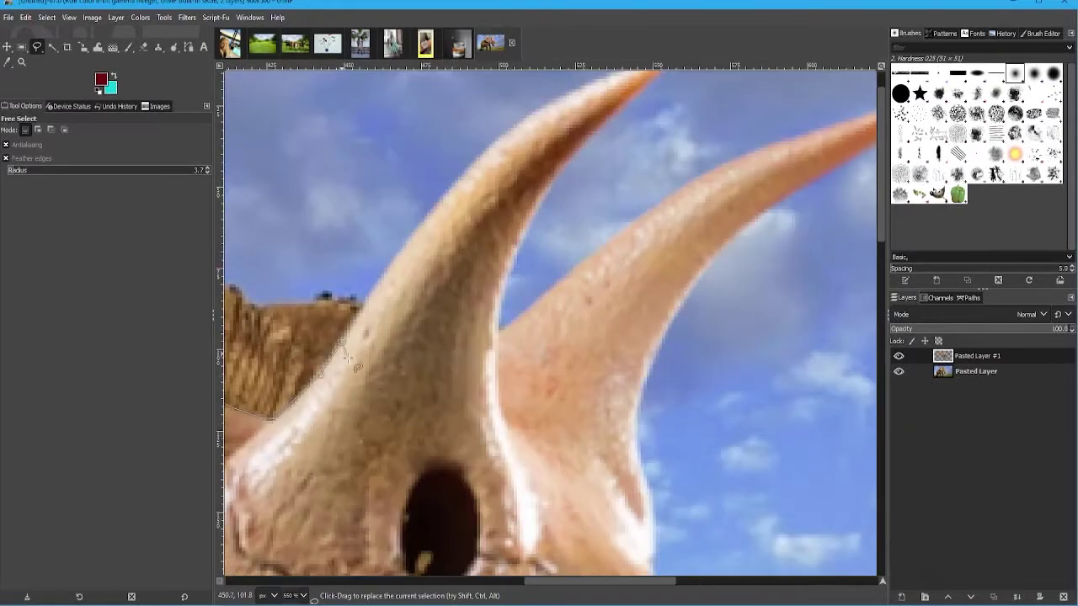
{"action": "scroll", "coordinate": [462, 395], "scroll_direction": "down", "scroll_amount": 5}
{"action": "scroll", "coordinate": [395, 356], "scroll_direction": "up", "scroll_amount": 5}
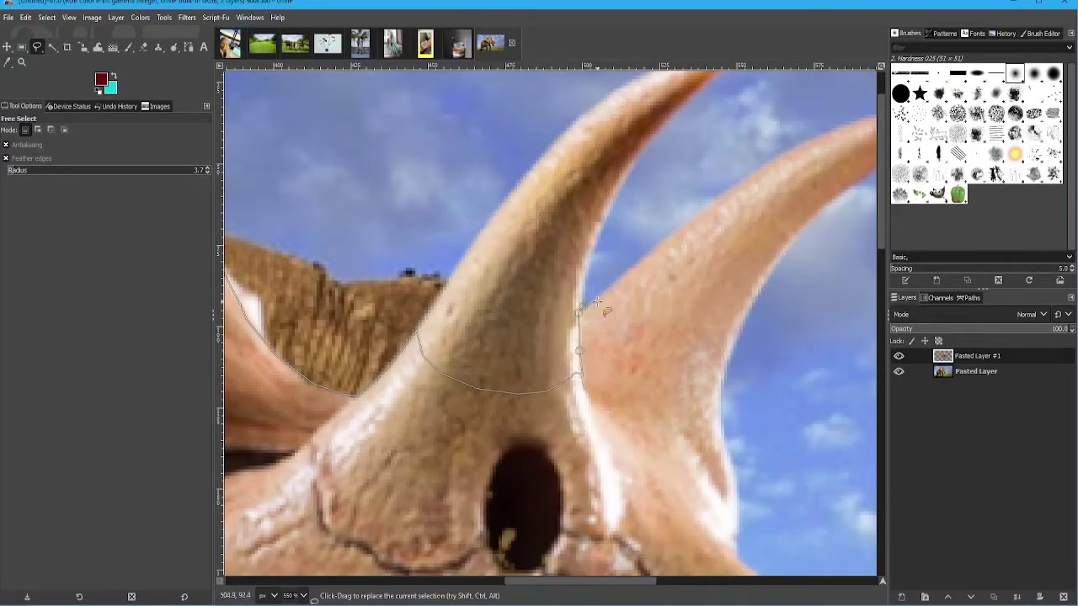
Step: Continue the outline along the skull's horns and jaw and close the selection
{"action": "scroll", "coordinate": [610, 358], "scroll_direction": "down", "scroll_amount": 1}
{"action": "scroll", "coordinate": [713, 342], "scroll_direction": "down", "scroll_amount": 1}
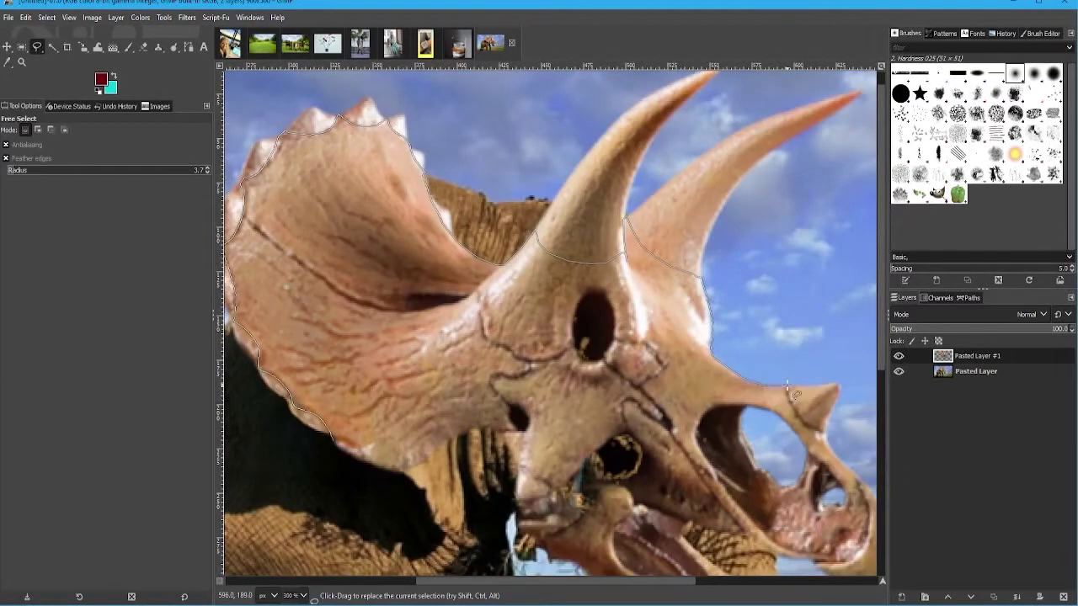
{"action": "scroll", "coordinate": [787, 389], "scroll_direction": "up", "scroll_amount": 1}
{"action": "left_click", "coordinate": [627, 403]}
{"action": "scroll", "coordinate": [670, 446], "scroll_direction": "down", "scroll_amount": 5}
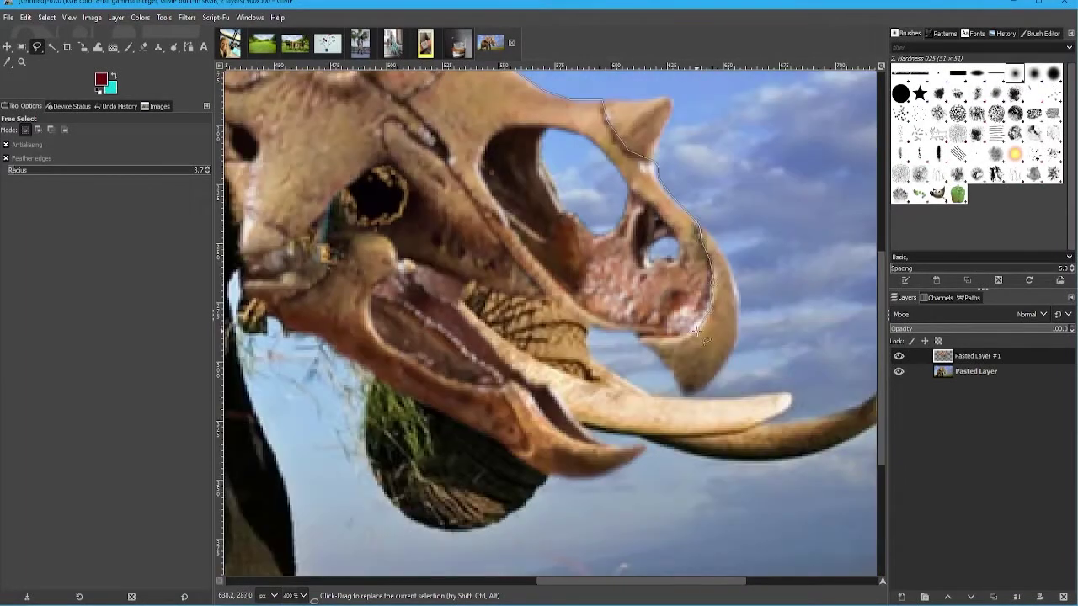
{"action": "scroll", "coordinate": [516, 383], "scroll_direction": "down", "scroll_amount": 2}
{"action": "scroll", "coordinate": [583, 360], "scroll_direction": "left", "scroll_amount": 3}
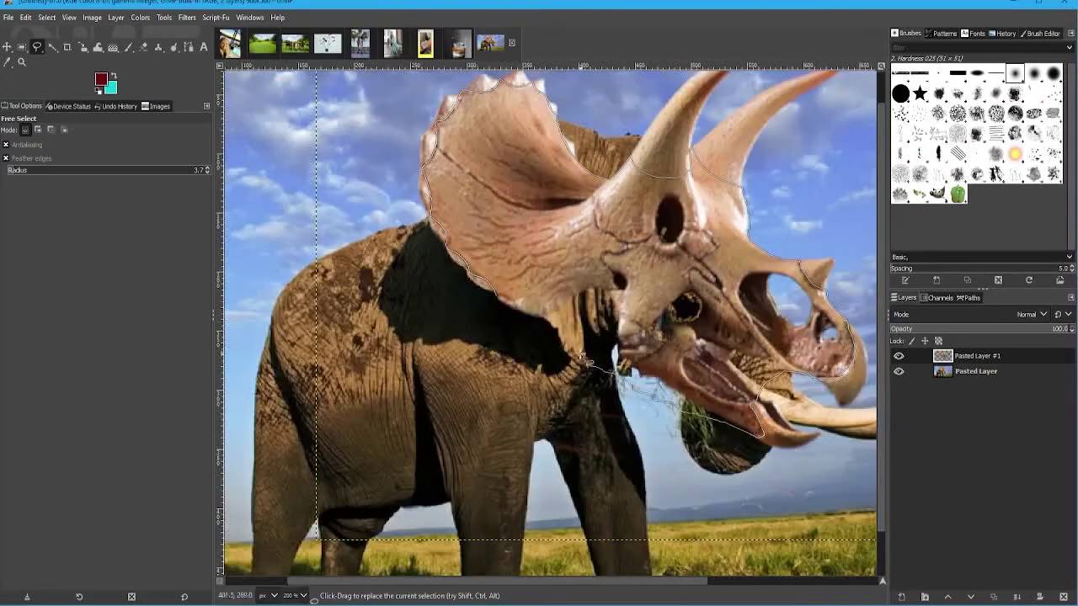
{"action": "type", "text": "2"}
{"action": "key", "text": "Return"}
{"action": "scroll", "coordinate": [794, 289], "scroll_direction": "down", "scroll_amount": 1}
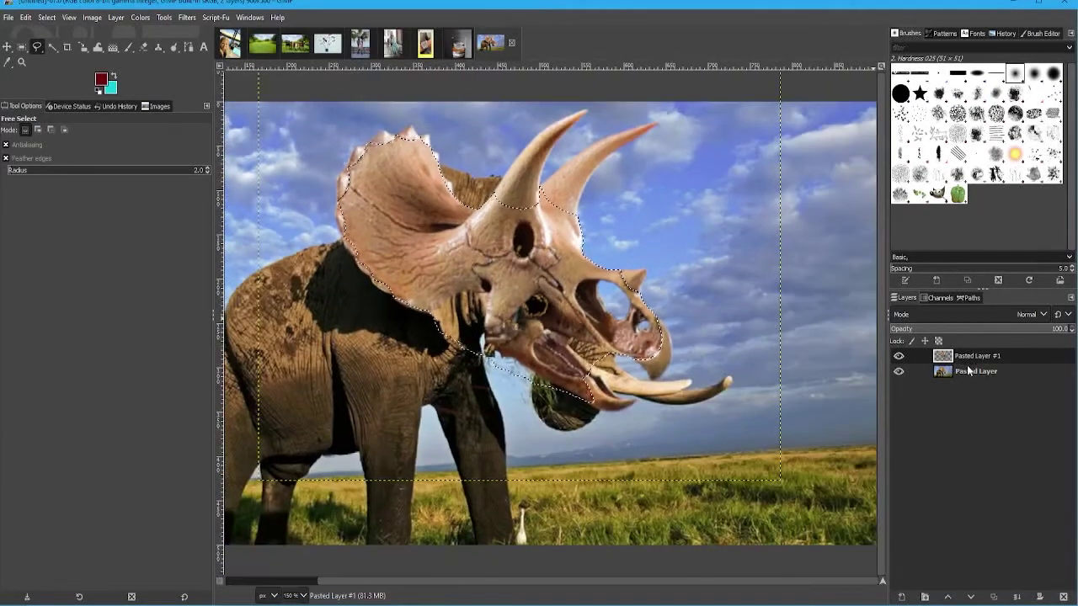
Step: Add a new transparent layer, pick a brown paint colour, and hide the skull and new layers
{"action": "right_click", "coordinate": [977, 404]}
{"action": "left_click", "coordinate": [909, 79]}
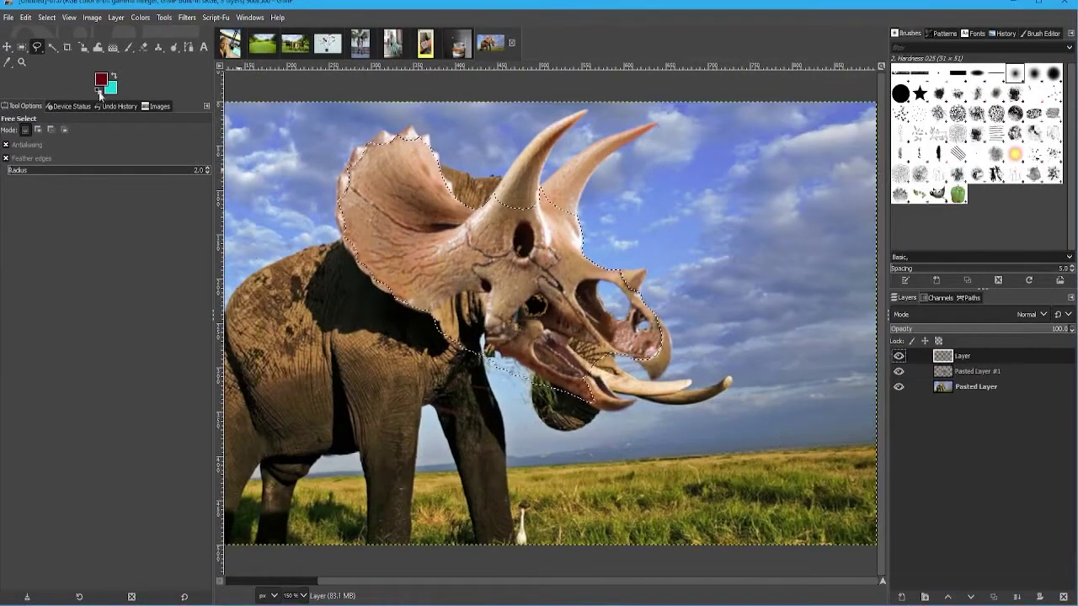
{"action": "left_click", "coordinate": [128, 47]}
{"action": "left_click", "coordinate": [363, 245], "text": "ctrl"}
{"action": "left_click_drag", "start_coordinate": [388, 211], "coordinate": [590, 320]}
{"action": "left_click", "coordinate": [898, 371]}
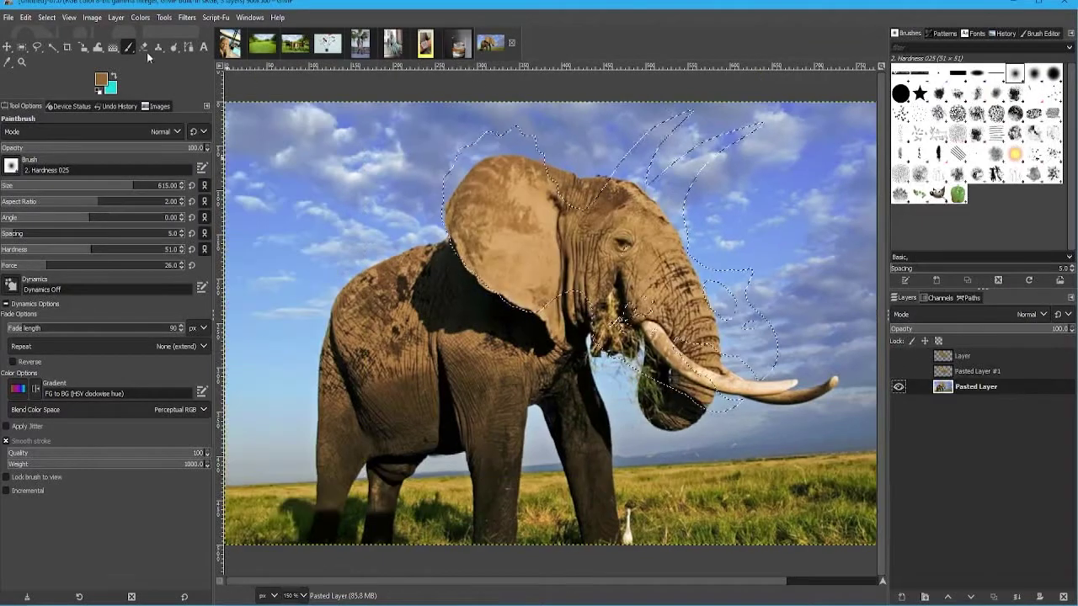
Step: Duplicate the elephant photo layer, warp its head and trunk forward, then hide the copy
{"action": "key", "text": "w"}
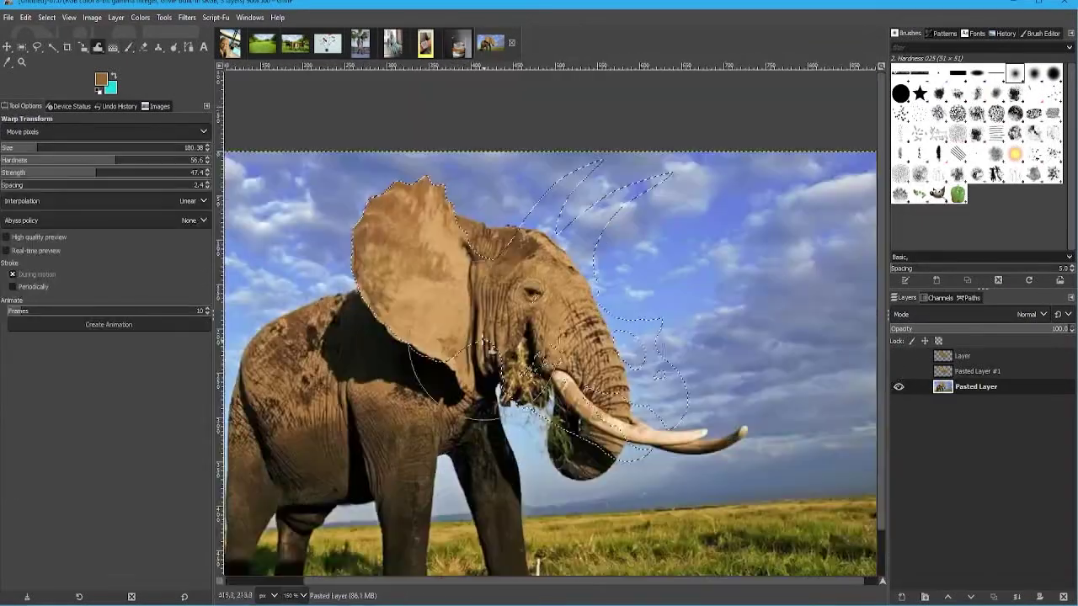
{"action": "scroll", "coordinate": [460, 318], "scroll_direction": "up", "scroll_amount": 1}
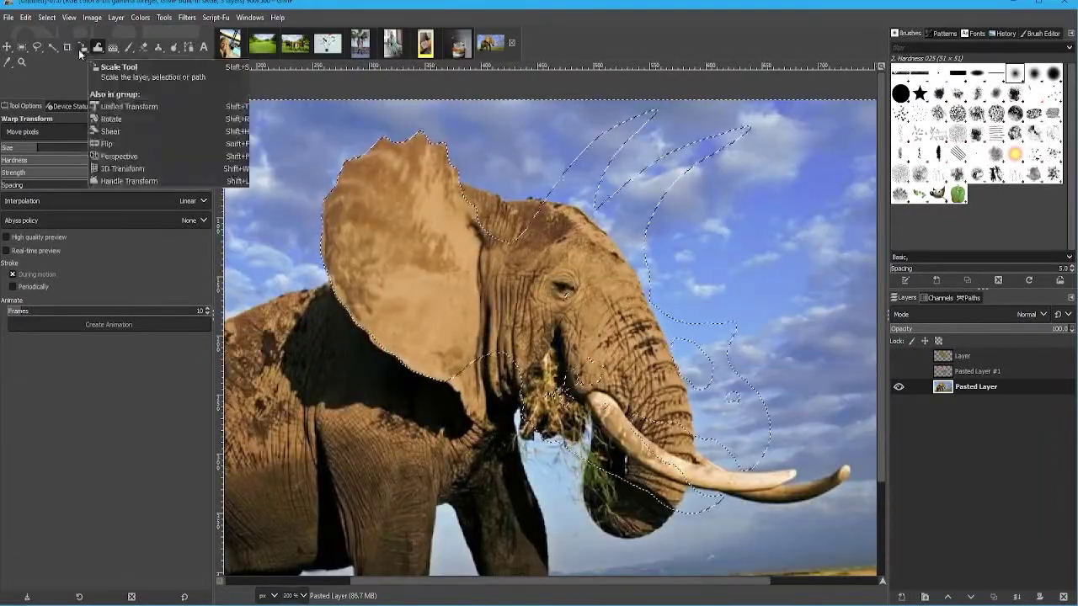
{"action": "left_click", "coordinate": [158, 47]}
{"action": "left_click", "coordinate": [993, 596]}
{"action": "scroll", "coordinate": [636, 267], "scroll_direction": "right", "scroll_amount": 3}
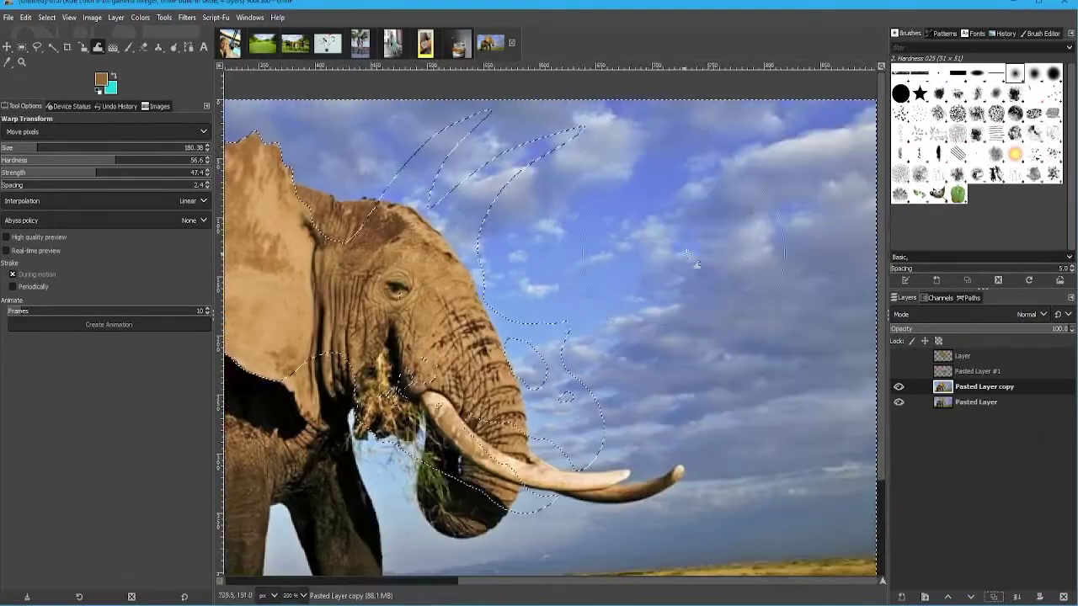
{"action": "scroll", "coordinate": [637, 268], "scroll_direction": "down", "scroll_amount": 3}
{"action": "scroll", "coordinate": [636, 268], "scroll_direction": "up", "scroll_amount": 2}
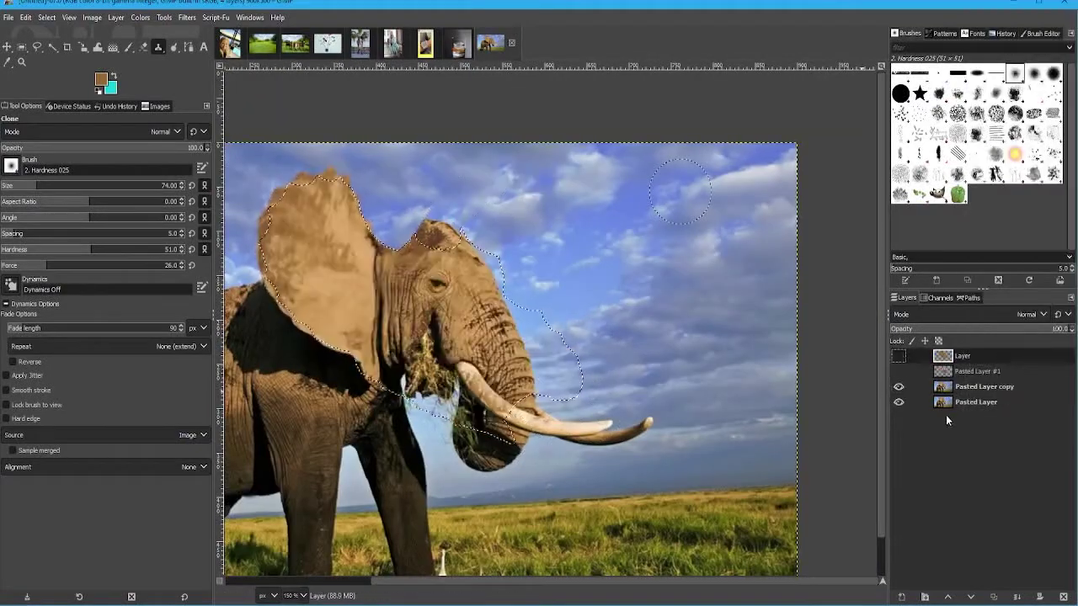
{"action": "left_click_drag", "start_coordinate": [416, 347], "coordinate": [422, 368]}
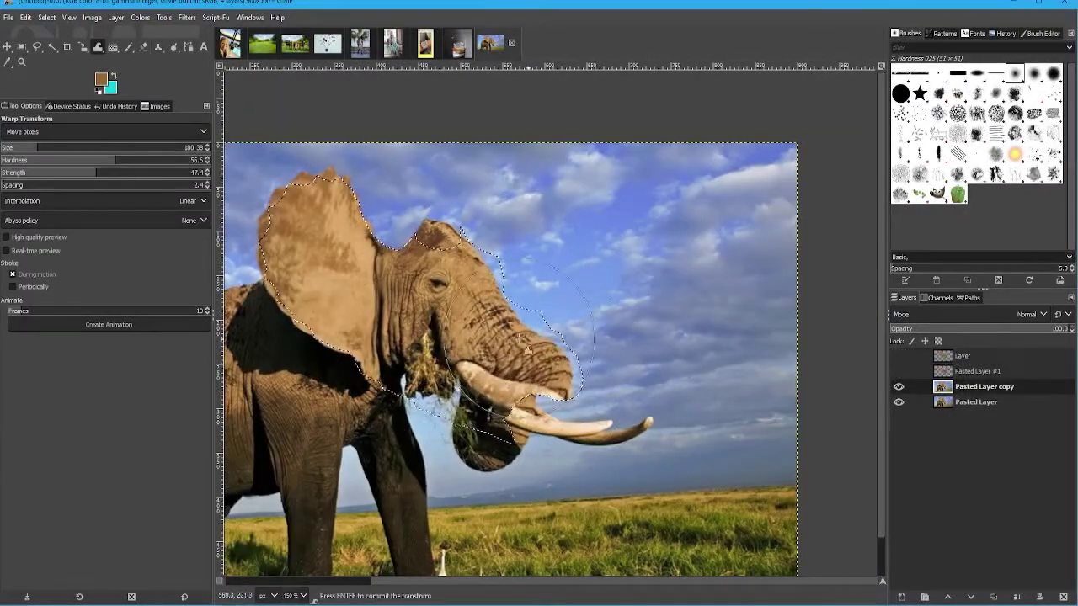
{"action": "scroll", "coordinate": [506, 417], "scroll_direction": "up", "scroll_amount": 1}
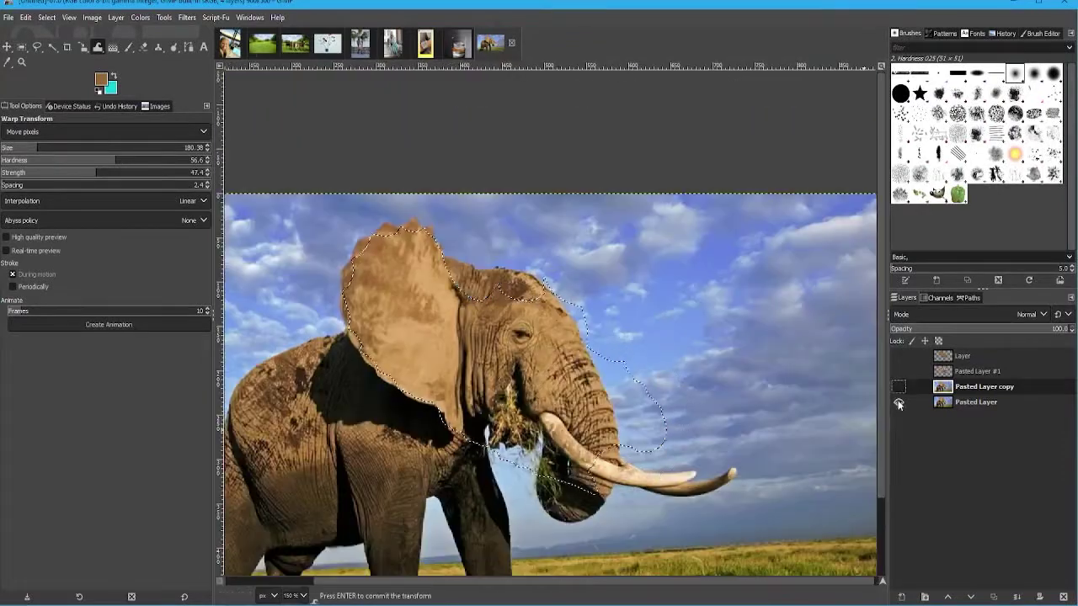
{"action": "left_click", "coordinate": [899, 387]}
Step: Copy the selected elephant head into a new layer and move it left over the original head
{"action": "key", "text": "f"}
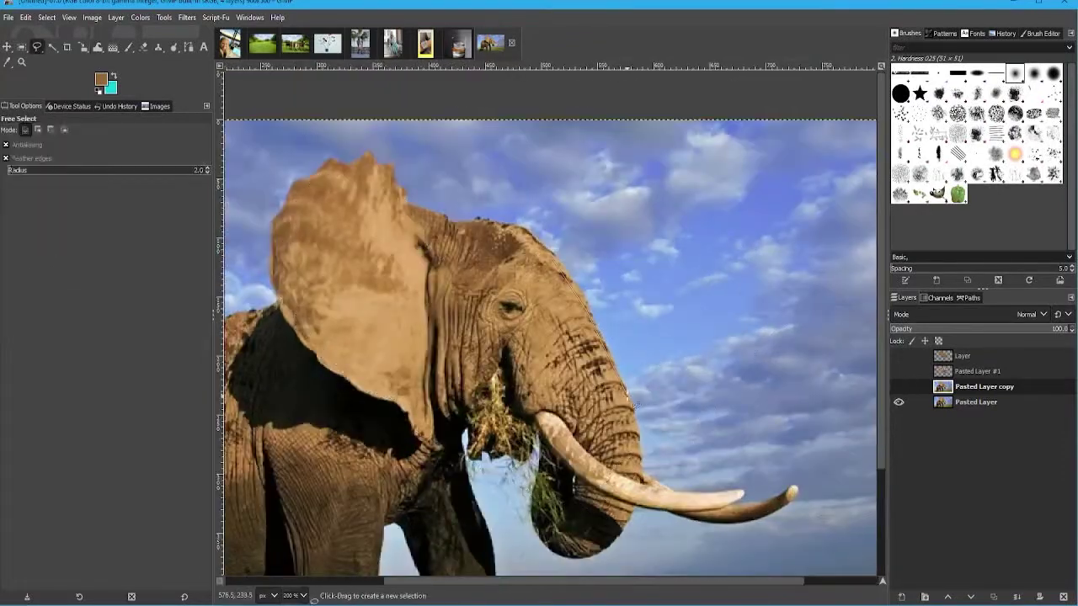
{"action": "key", "text": "Return"}
{"action": "key", "text": "ctrl+c"}
{"action": "key", "text": "ctrl+v"}
{"action": "key", "text": "shift+ctrl+n"}
{"action": "key", "text": "m"}
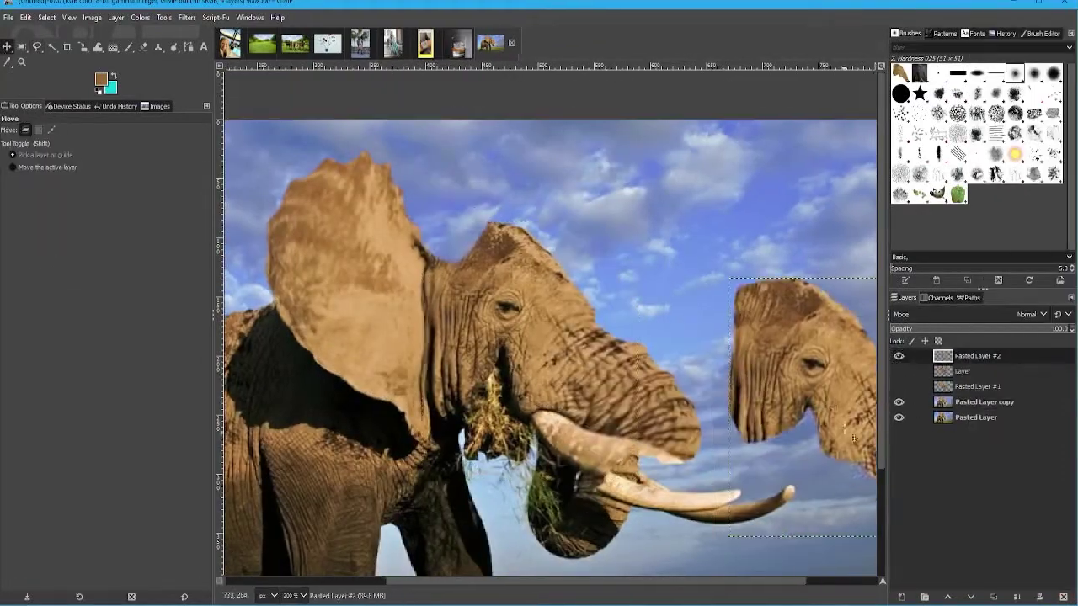
{"action": "mouse_move", "coordinate": [842, 278]}
{"action": "left_mouse_down"}
{"action": "mouse_move", "coordinate": [593, 290]}
{"action": "mouse_move", "coordinate": [631, 300]}
{"action": "left_mouse_up"}
Step: Erase the head copy's excess edges and make the triceratops skull layer visible again
{"action": "key", "text": "shift+e"}
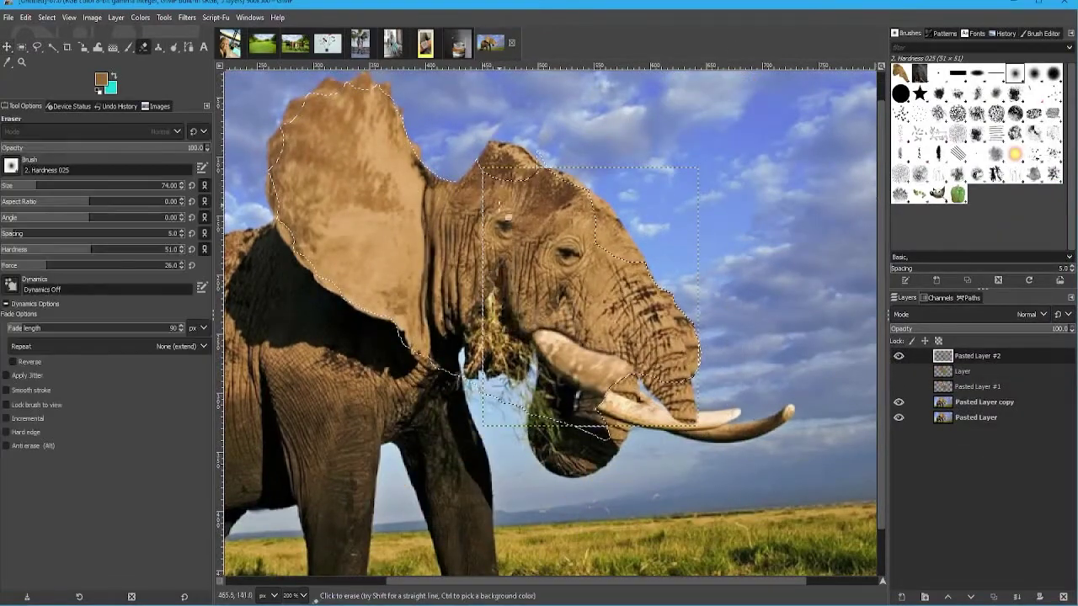
{"action": "left_click_drag", "start_coordinate": [603, 265], "coordinate": [610, 260]}
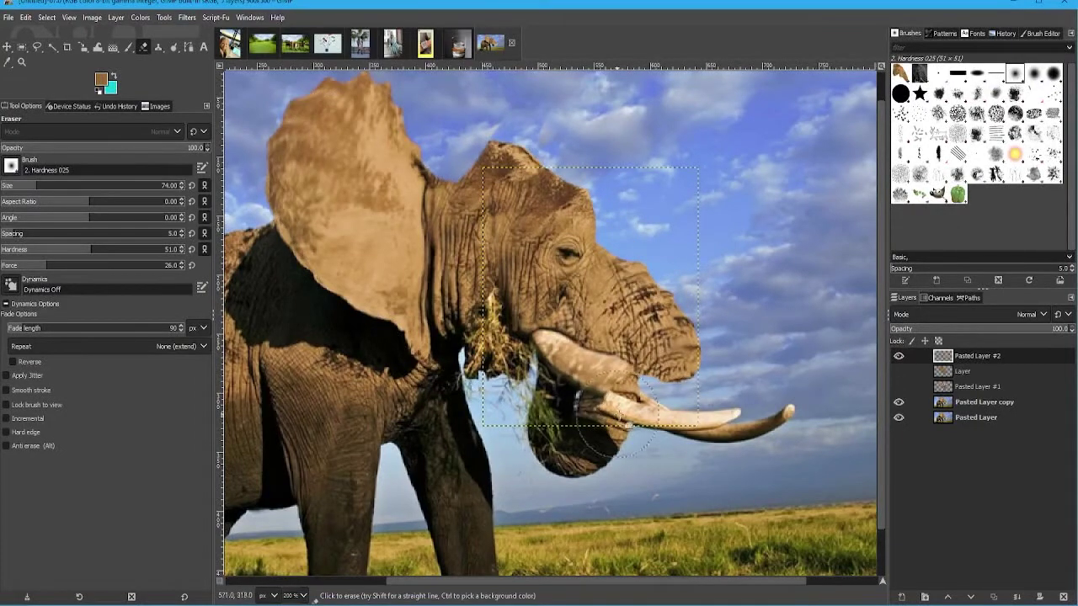
{"action": "right_click", "coordinate": [1002, 389]}
{"action": "key", "text": "Escape"}
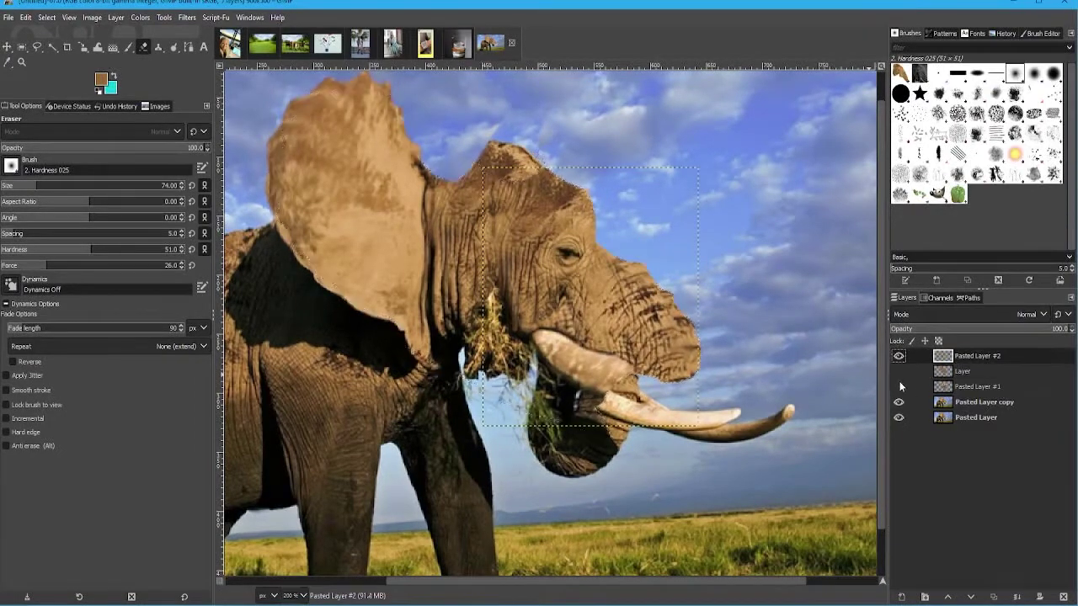
{"action": "left_click", "coordinate": [899, 387]}
{"action": "scroll", "coordinate": [600, 370], "scroll_direction": "down", "scroll_amount": 1, "text": "ctrl"}
{"action": "scroll", "coordinate": [579, 363], "scroll_direction": "down", "scroll_amount": 2}
Step: Lower the head copy to about 52% opacity, clone sky over the trunk and tusk, and select the head
{"action": "scroll", "coordinate": [579, 364], "scroll_direction": "up", "scroll_amount": 2}
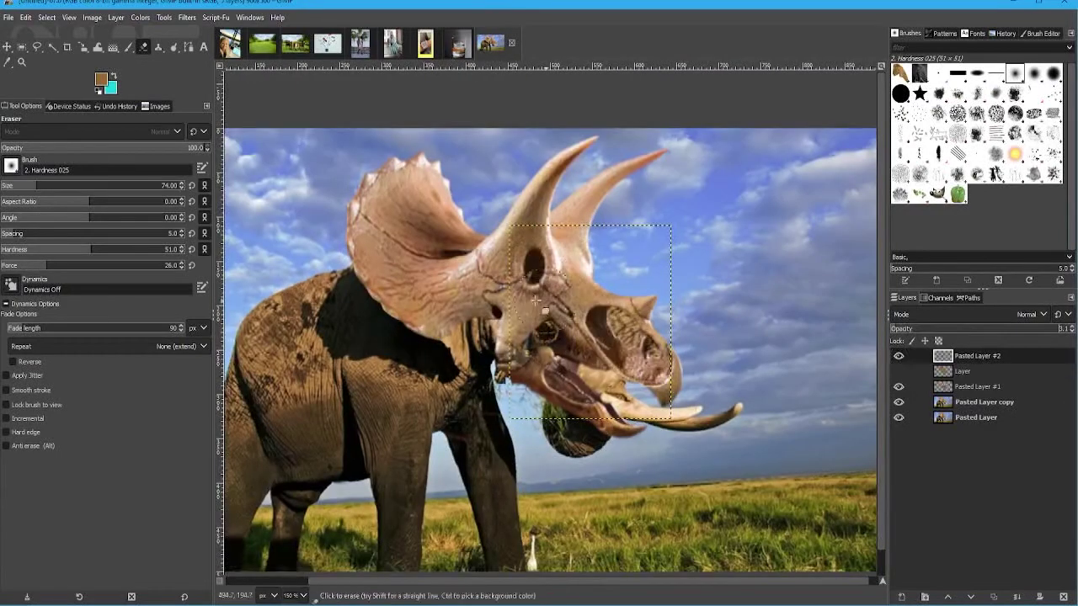
{"action": "left_click", "coordinate": [981, 328]}
{"action": "scroll", "coordinate": [683, 253], "scroll_direction": "up", "scroll_amount": 2}
{"action": "left_click", "coordinate": [158, 48]}
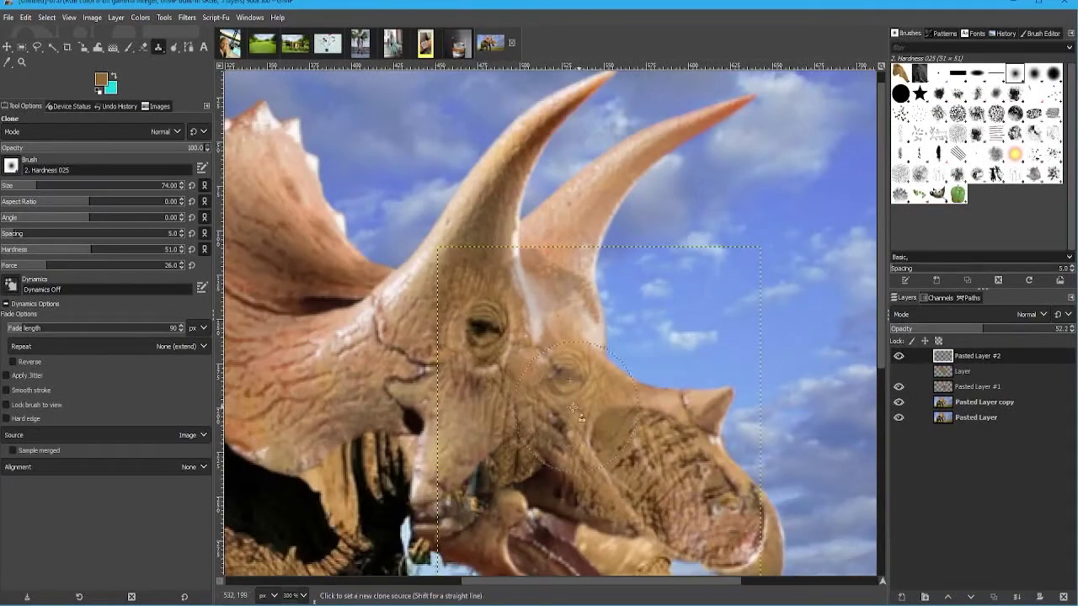
{"action": "left_click", "coordinate": [554, 372], "text": "ctrl"}
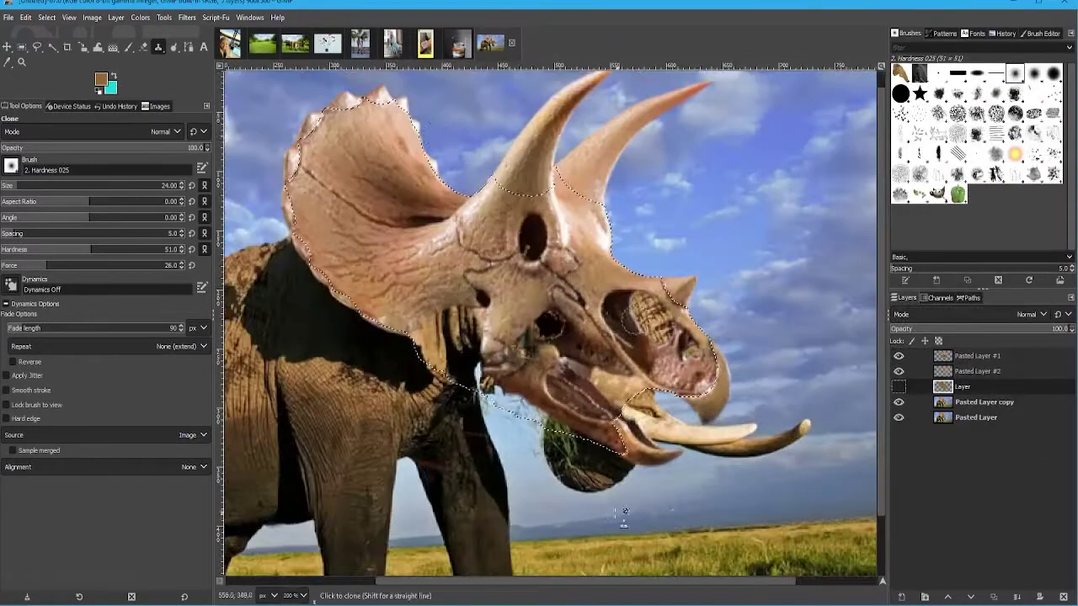
{"action": "scroll", "coordinate": [836, 411], "scroll_direction": "down", "scroll_amount": 1}
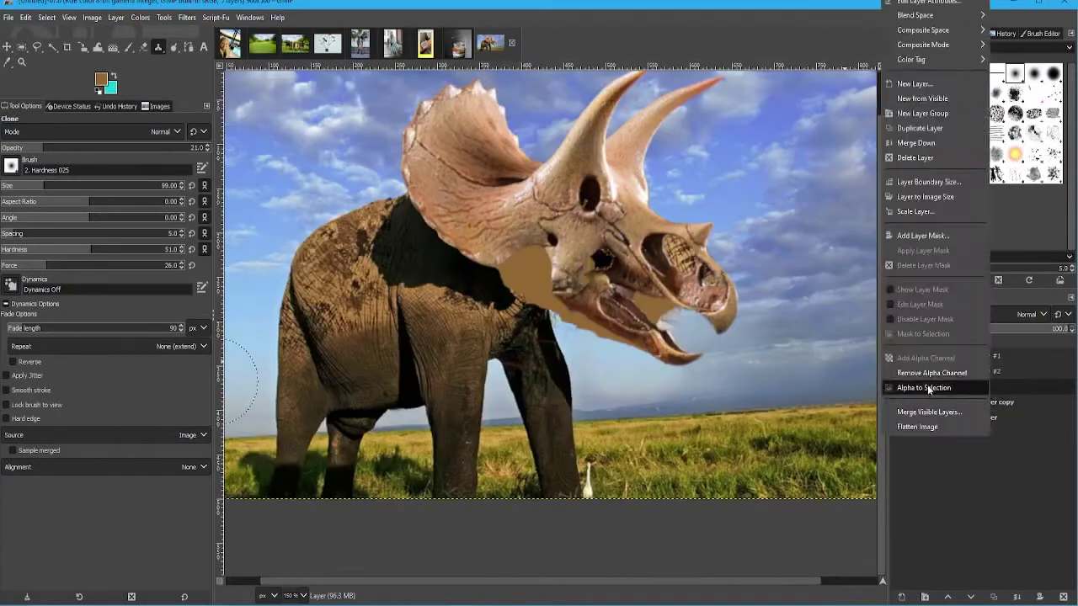
{"action": "left_click", "coordinate": [928, 389]}
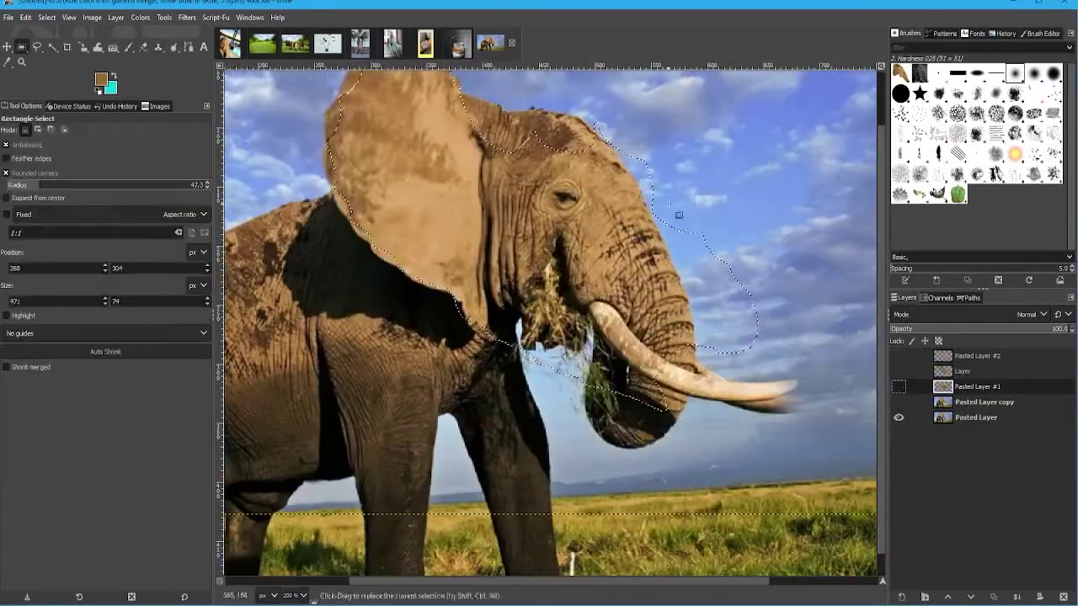
Step: Commit the elephant-head outline and copy it into a new top layer, Pasted Layer #3
{"action": "key", "text": "Return"}
{"action": "right_click", "coordinate": [977, 387]}
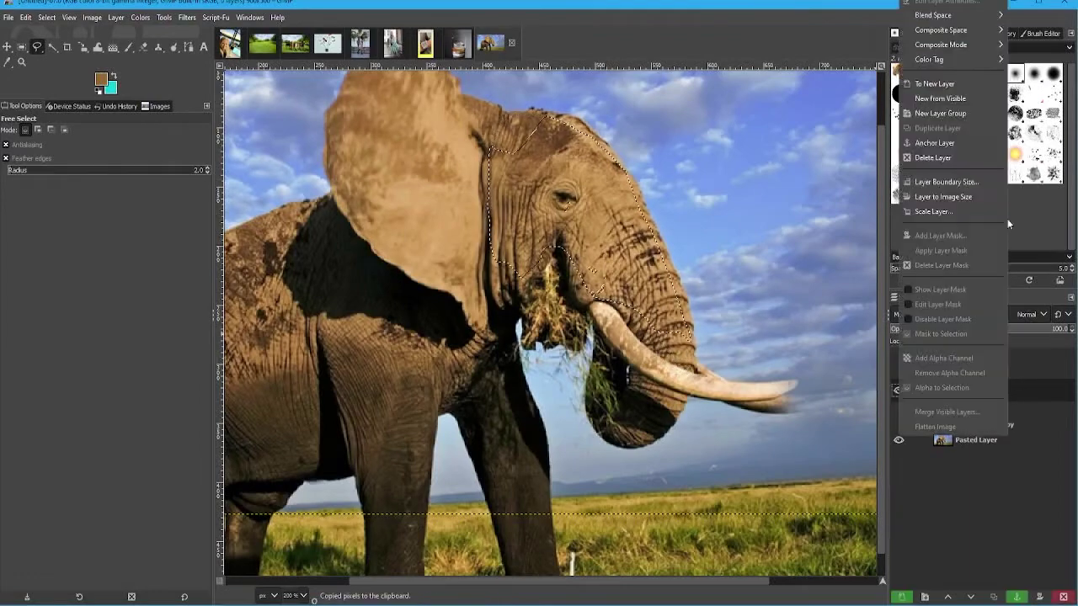
{"action": "key", "text": "ctrl+c"}
{"action": "key", "text": "ctrl+v"}
{"action": "key", "text": "ctrl+shift+n"}
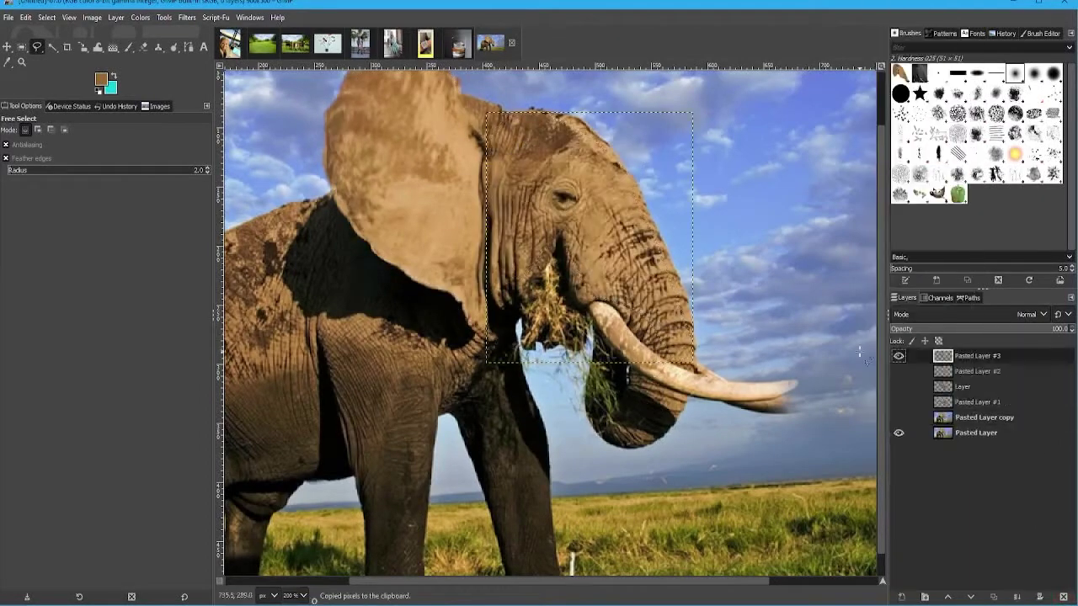
{"action": "left_click", "coordinate": [166, 17]}
Step: Move Pasted Layer #3 up-left over the triceratops face, try Warp, Clone, Heal and Eraser, and activate Layer
{"action": "key", "text": "m"}
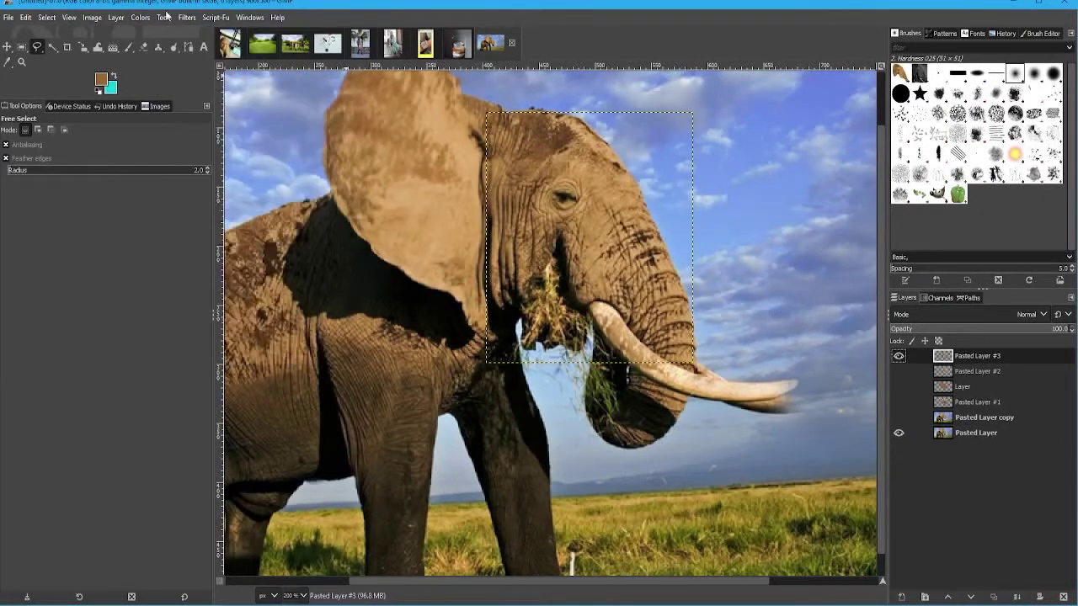
{"action": "left_click_drag", "start_coordinate": [643, 259], "coordinate": [642, 268]}
{"action": "left_click_drag", "start_coordinate": [729, 409], "coordinate": [584, 285]}
{"action": "key", "text": "w"}
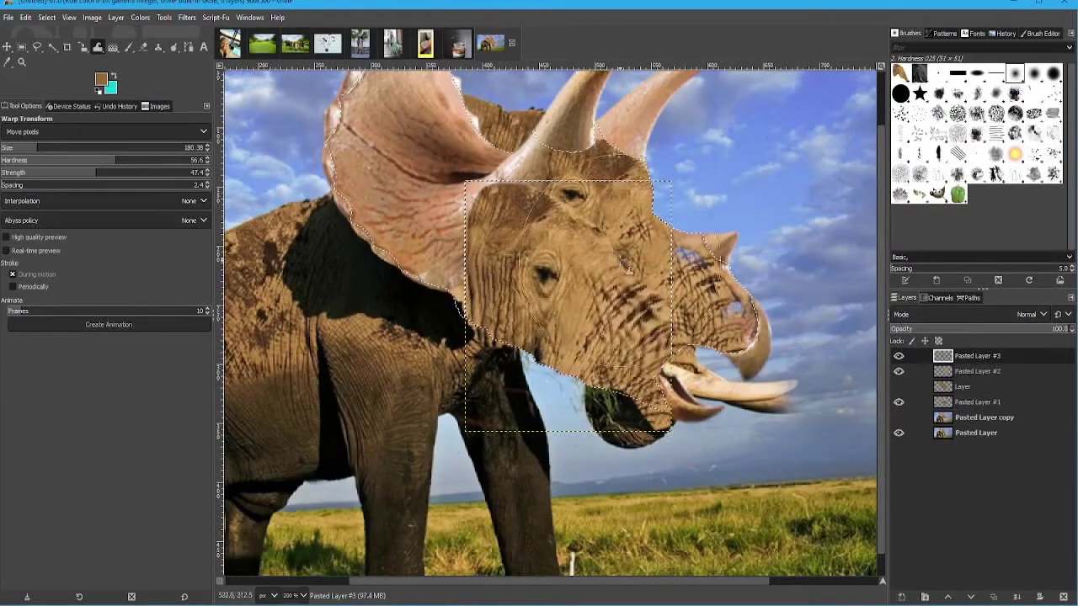
{"action": "key", "text": "c"}
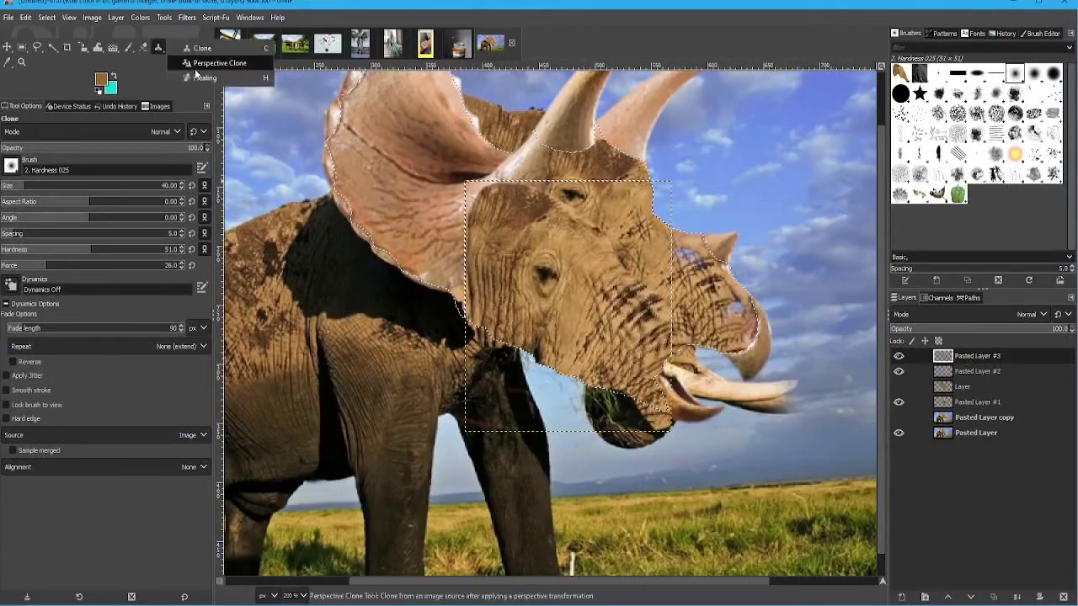
{"action": "left_click", "coordinate": [159, 47]}
{"action": "key", "text": "shift+e"}
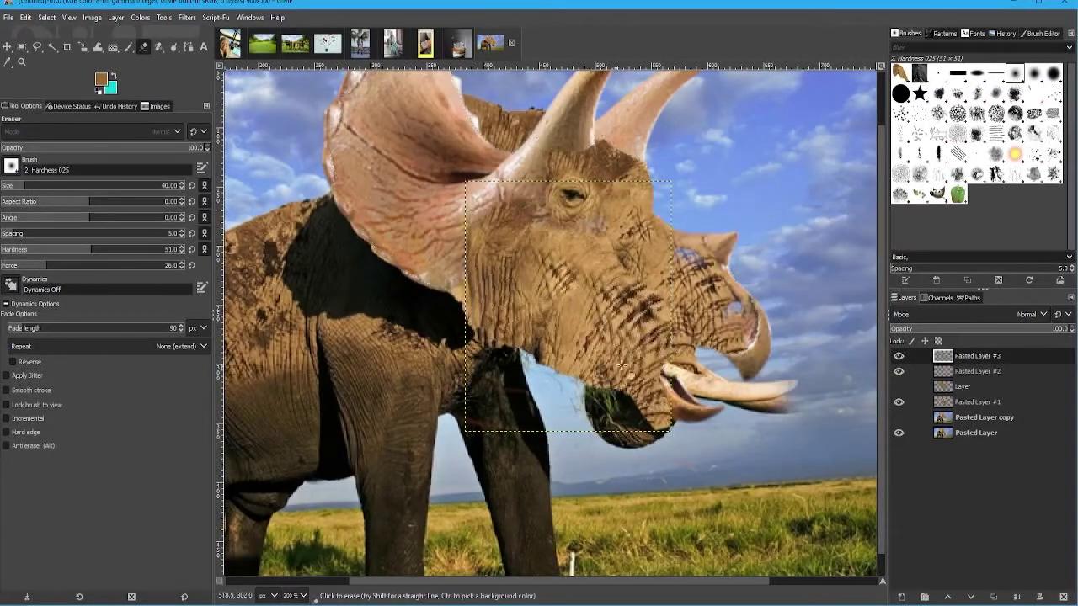
{"action": "scroll", "coordinate": [624, 367], "scroll_direction": "up", "scroll_amount": 2}
{"action": "left_click", "coordinate": [967, 387]}
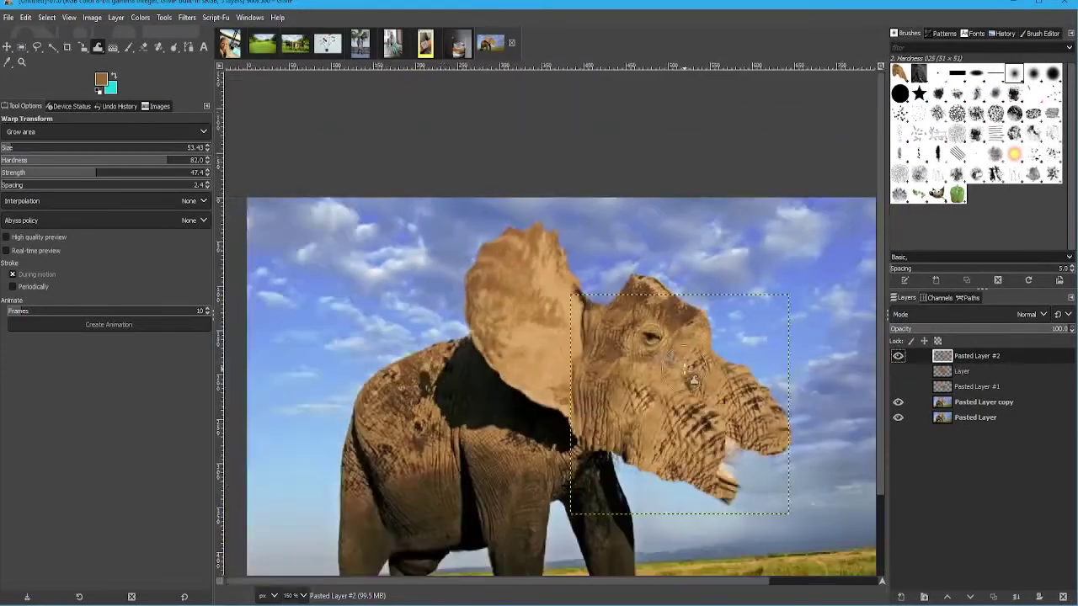
Step: Enlarge the elephant eye with a Grow-area warp, then show Pasted Layer #1 and select its outline
{"action": "left_click", "coordinate": [976, 387]}
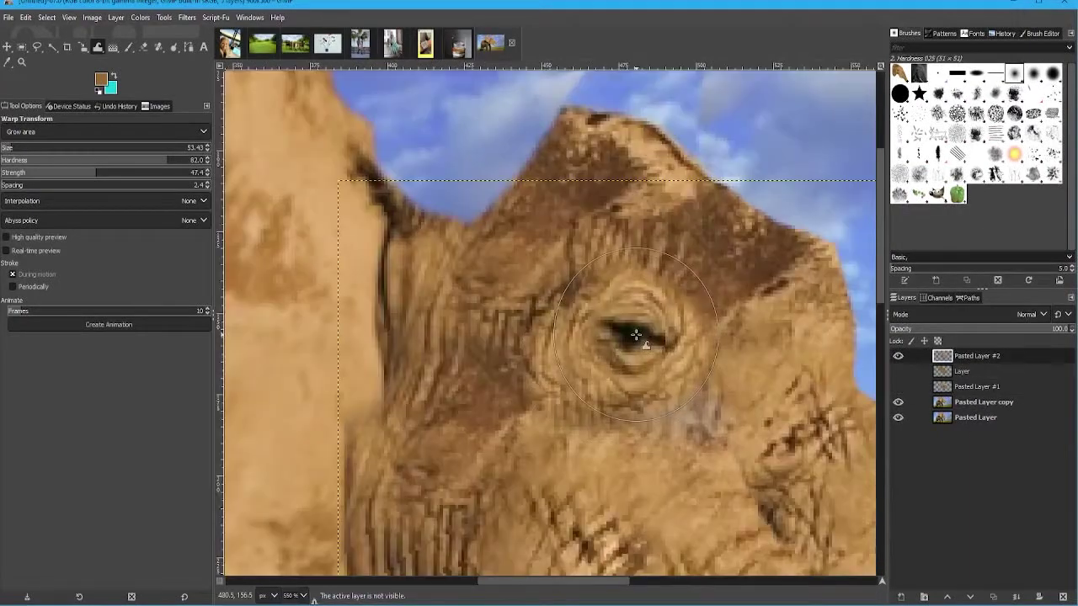
{"action": "left_click_drag", "start_coordinate": [640, 354], "coordinate": [632, 373]}
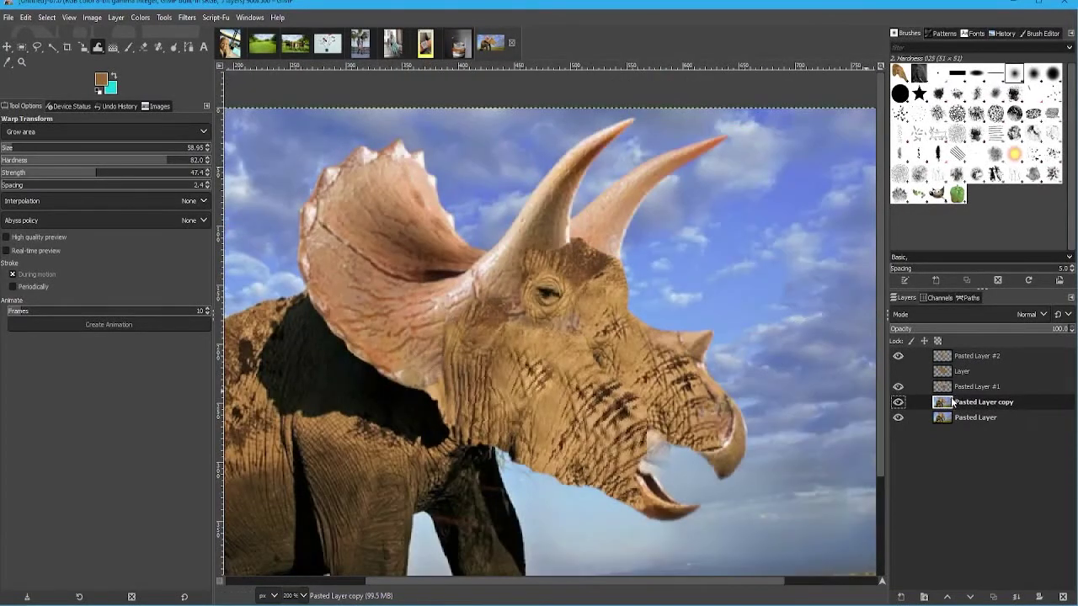
{"action": "right_click", "coordinate": [952, 403]}
{"action": "left_click", "coordinate": [977, 387]}
{"action": "left_click", "coordinate": [898, 386]}
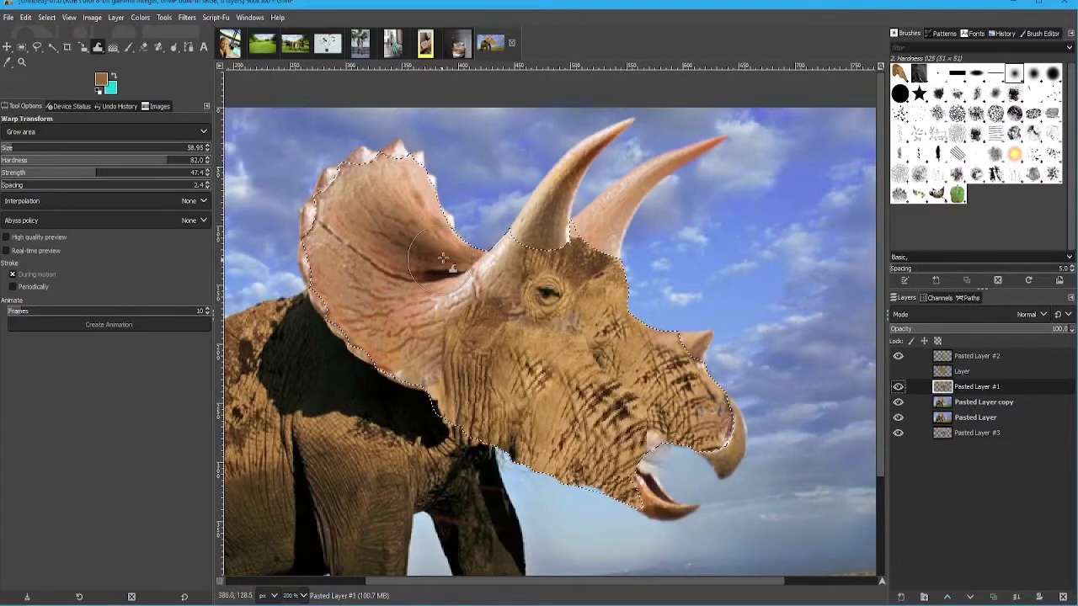
Step: Erase the frill's pink to reveal brown skin, then clear the selection
{"action": "key", "text": "shift+e"}
{"action": "left_click_drag", "start_coordinate": [371, 202], "coordinate": [405, 278]}
{"action": "left_click_drag", "start_coordinate": [337, 211], "coordinate": [396, 226]}
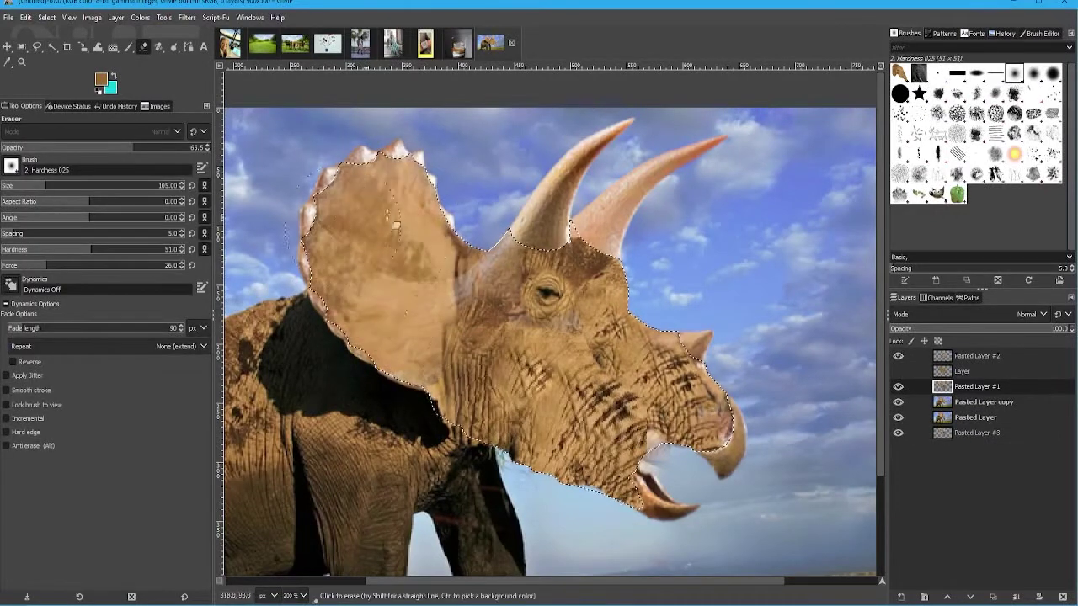
{"action": "key", "text": "ctrl+shift+a"}
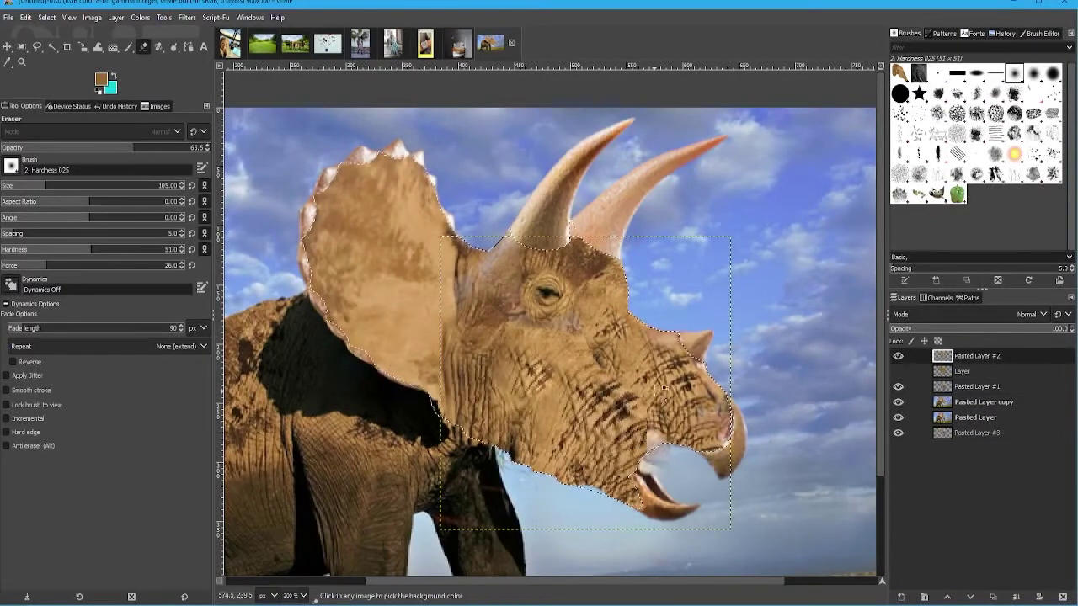
Step: Toggle the top layer's visibility, set a clone source on the elephant's shoulder, and zoom out
{"action": "left_click", "coordinate": [965, 404]}
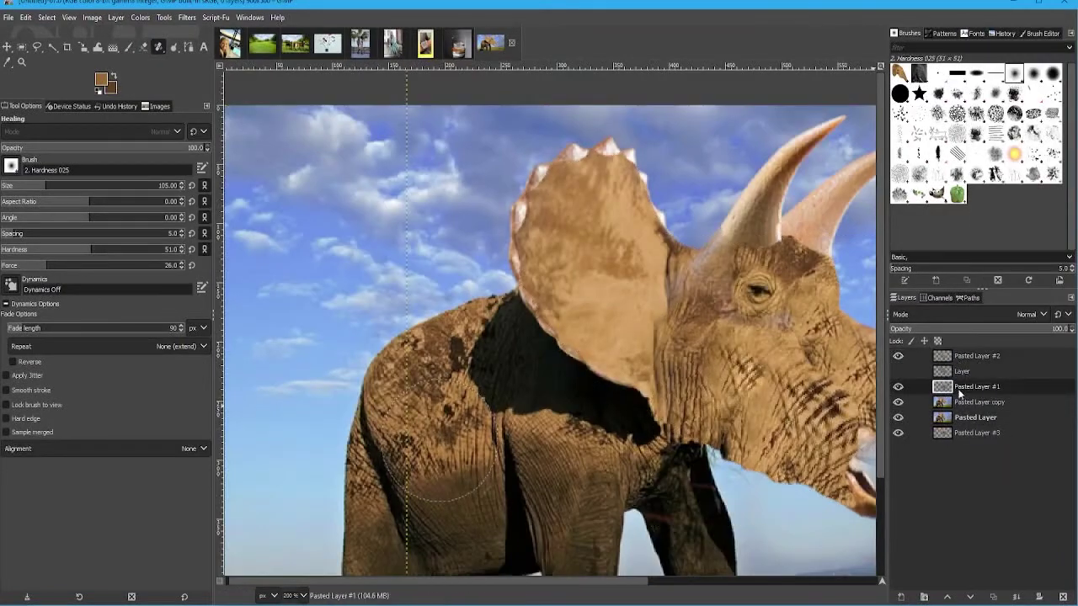
{"action": "left_click", "coordinate": [977, 387]}
{"action": "left_click", "coordinate": [897, 356]}
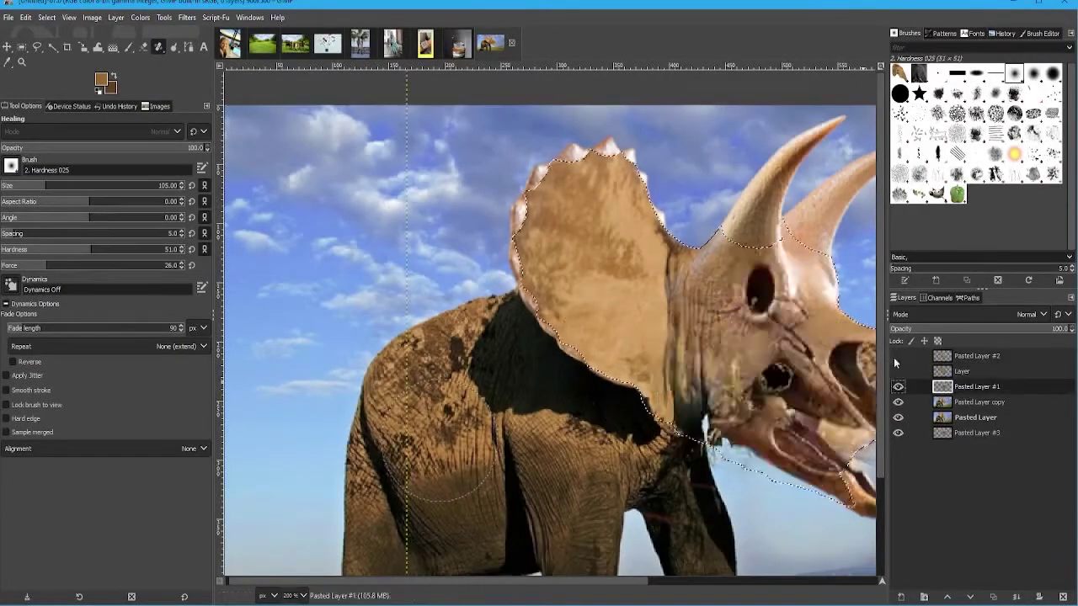
{"action": "key", "text": "c"}
{"action": "left_click", "coordinate": [459, 447], "text": "ctrl"}
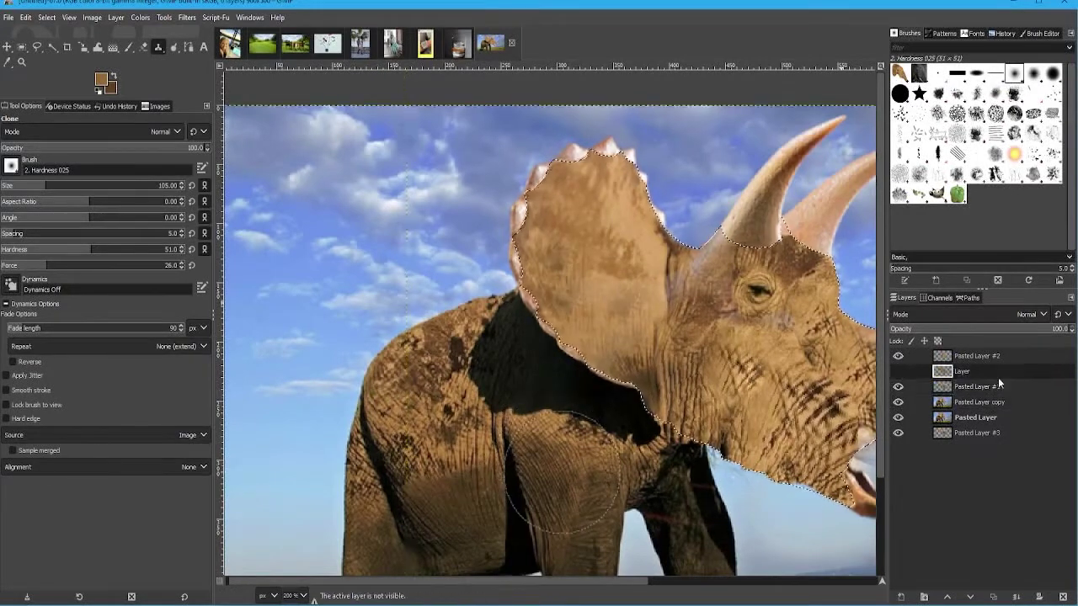
{"action": "key", "text": "minus"}
{"action": "key", "text": "minus"}
{"action": "key", "text": "minus"}
{"action": "key", "text": "ctrl+v"}
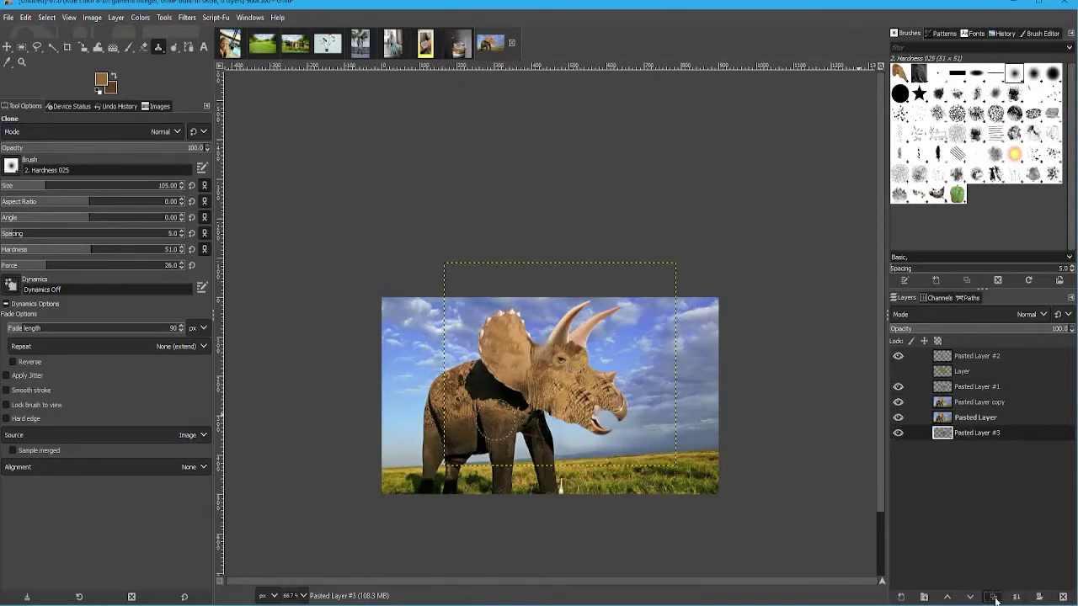
Step: Paste the skull as a new layer and erase its lower face and jaw
{"action": "key", "text": "shift+ctrl+n"}
{"action": "key", "text": "plus"}
{"action": "key", "text": "plus"}
{"action": "key", "text": "shift+e"}
{"action": "left_click_drag", "start_coordinate": [723, 438], "coordinate": [658, 360]}
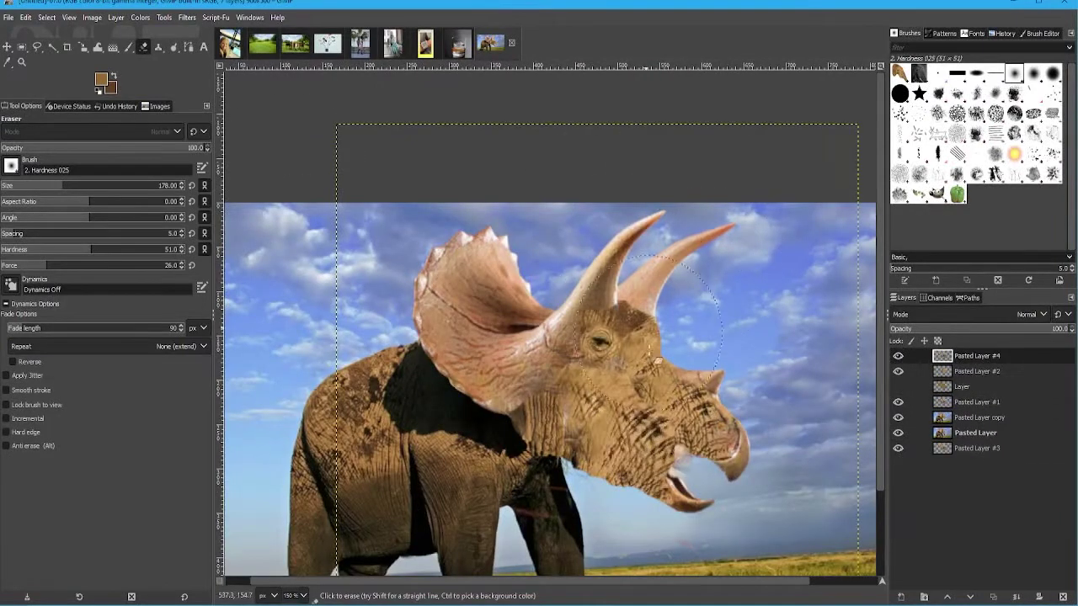
Step: Set the skull layer to Luminance blending at about 60% opacity
{"action": "left_click", "coordinate": [1026, 314]}
{"action": "left_click", "coordinate": [953, 192]}
{"action": "left_click", "coordinate": [996, 329]}
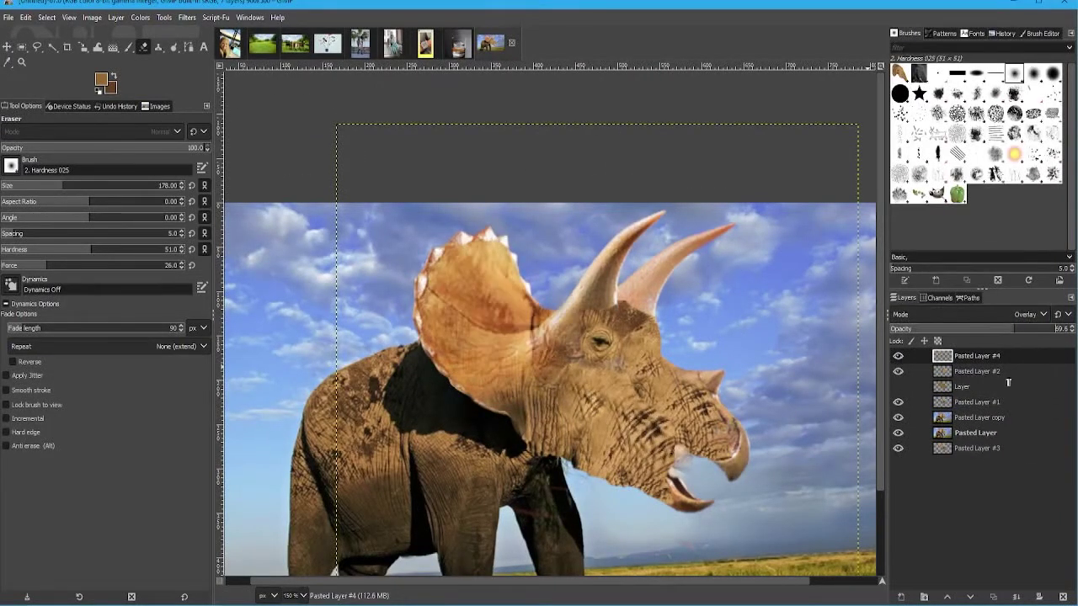
{"action": "left_click", "coordinate": [1026, 314]}
{"action": "left_click", "coordinate": [961, 244]}
{"action": "left_click", "coordinate": [1002, 328]}
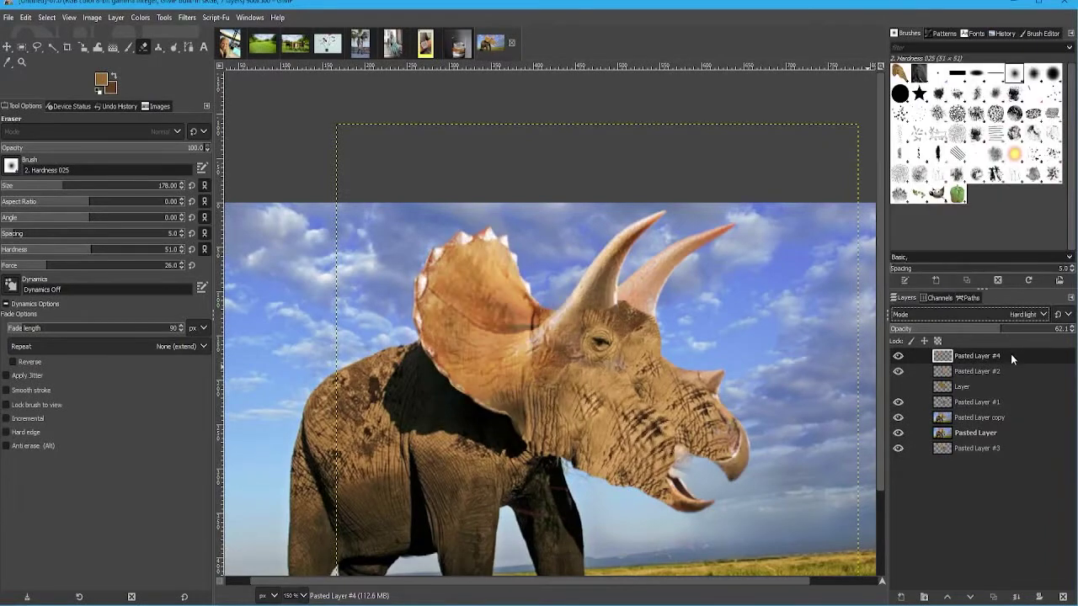
{"action": "key", "text": "Down"}
{"action": "key", "text": "3"}
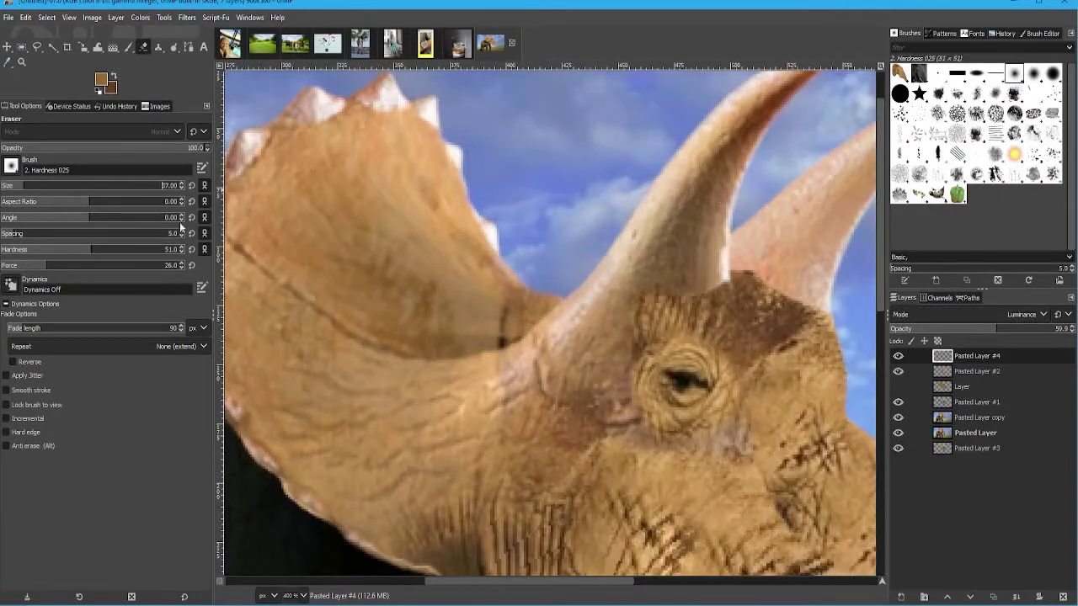
{"action": "left_click", "coordinate": [977, 417]}
{"action": "key", "text": "alt+Tab"}
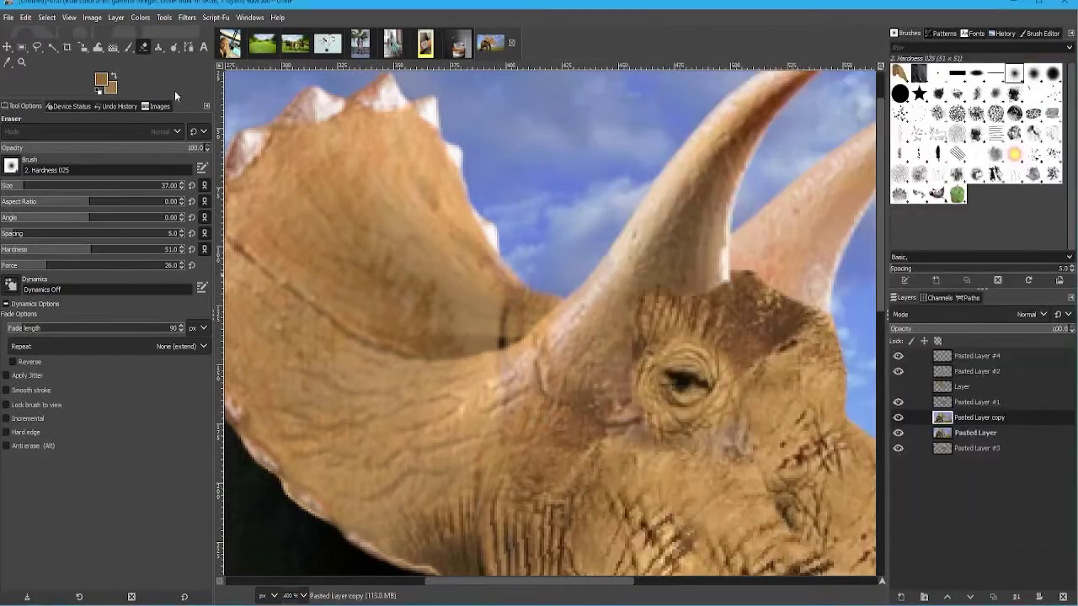
Step: Compare the layers by fading Pasted Layer #4 and toggling layer visibility
{"action": "left_click", "coordinate": [977, 355]}
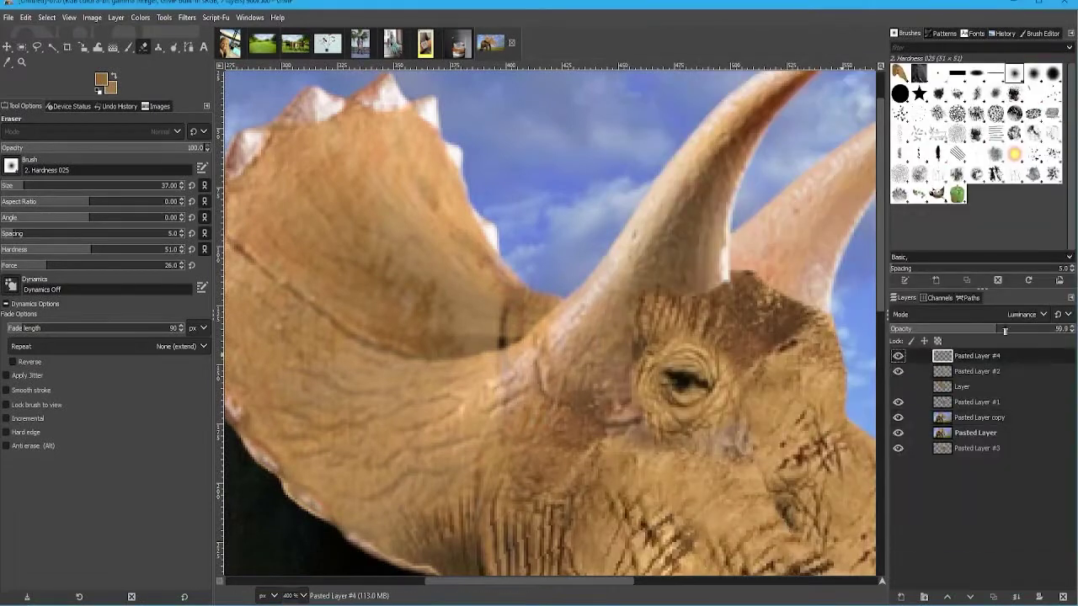
{"action": "left_click_drag", "start_coordinate": [1005, 330], "coordinate": [898, 379]}
{"action": "left_click", "coordinate": [897, 437]}
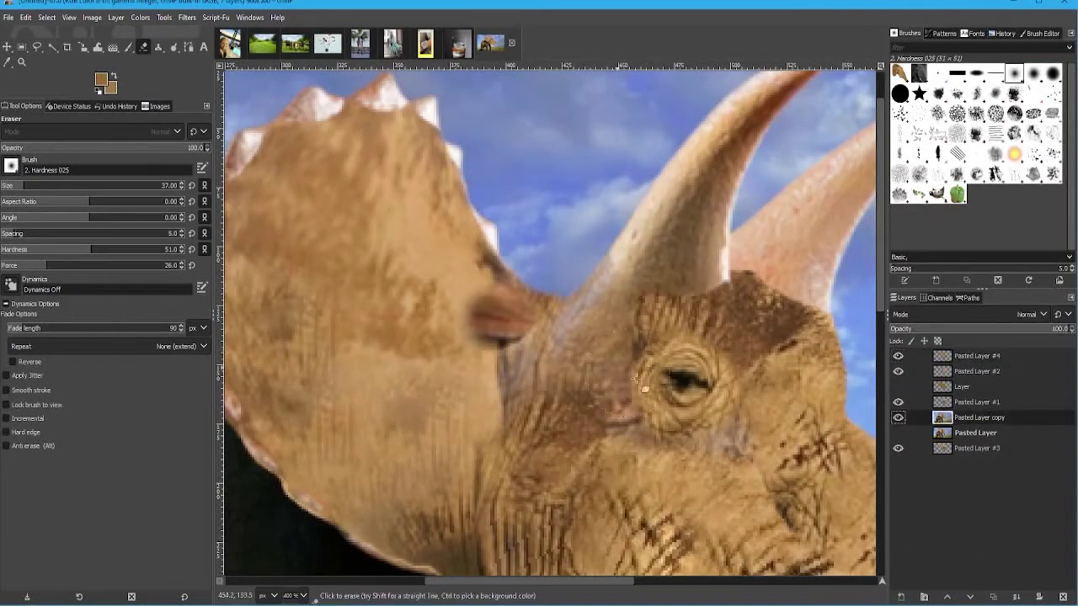
{"action": "left_click", "coordinate": [899, 437]}
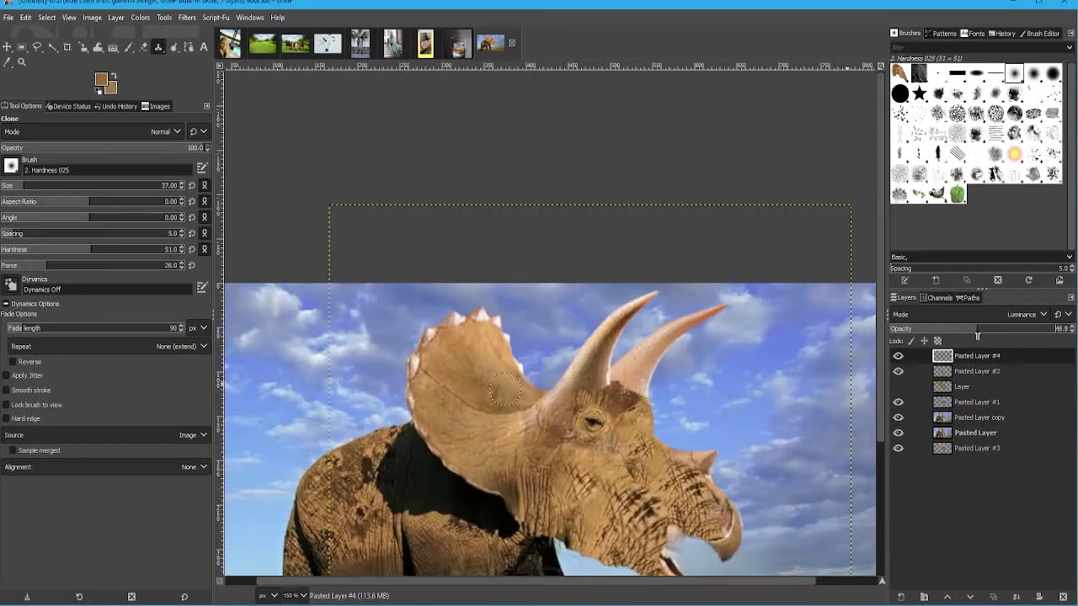
{"action": "scroll", "coordinate": [558, 431], "scroll_direction": "up", "scroll_amount": 3}
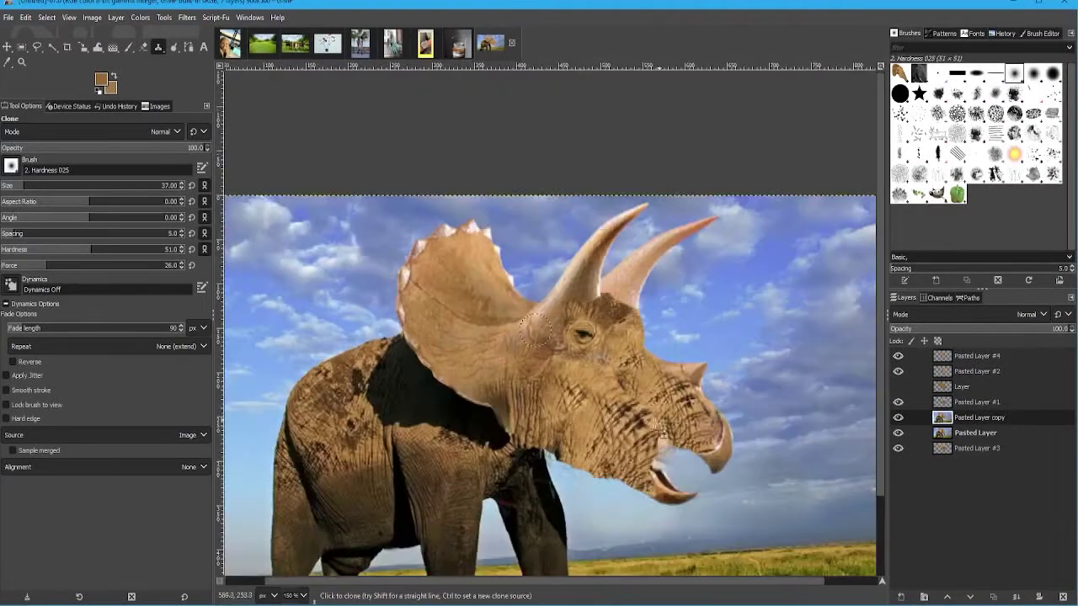
{"action": "scroll", "coordinate": [578, 497], "scroll_direction": "down", "scroll_amount": 3}
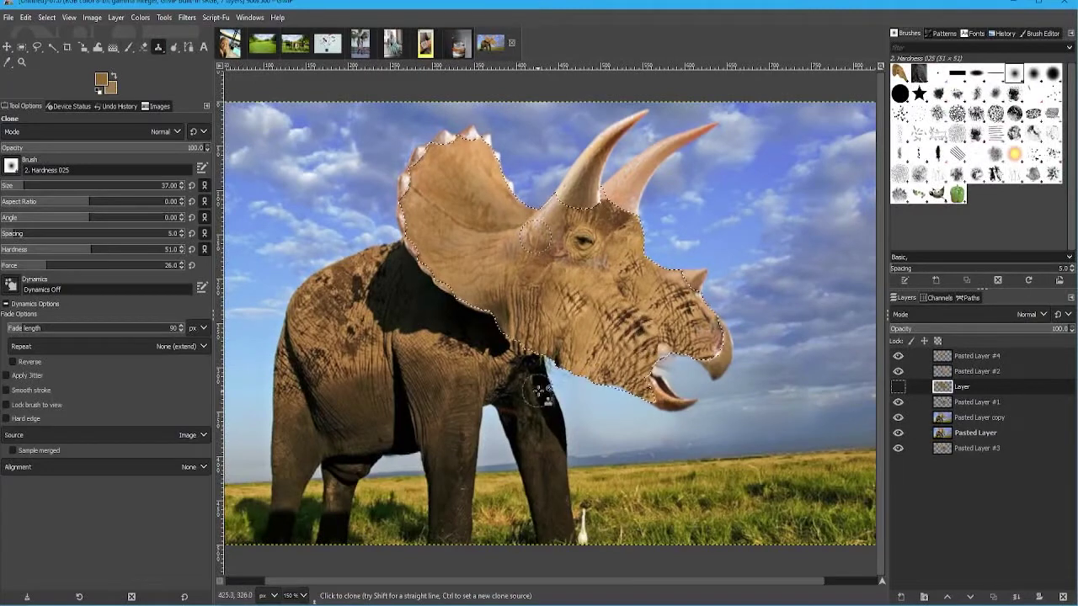
{"action": "middle_click", "coordinate": [335, 428]}
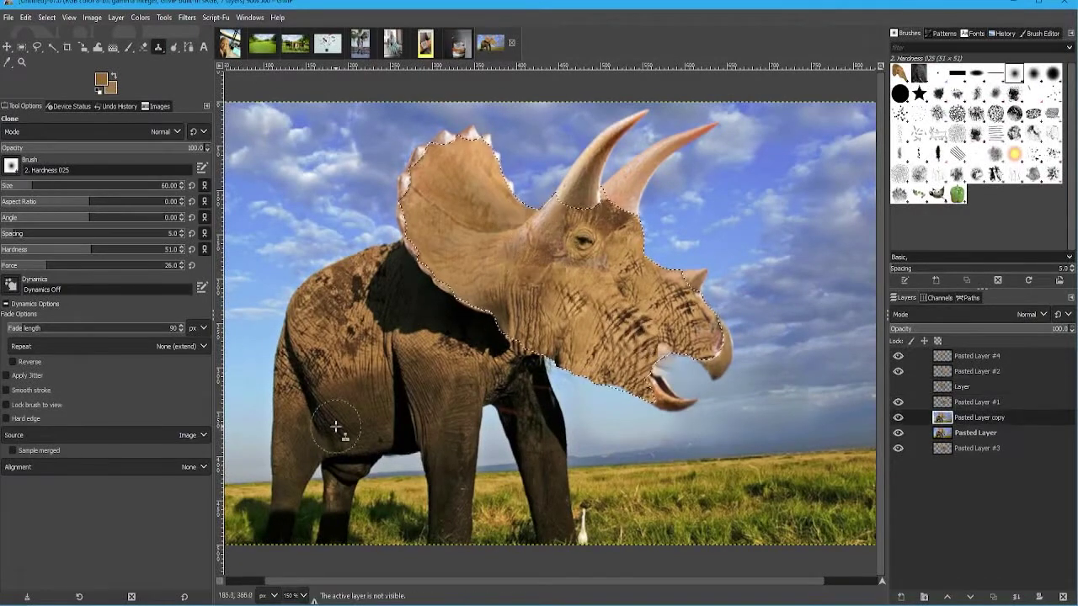
{"action": "left_click", "coordinate": [971, 371]}
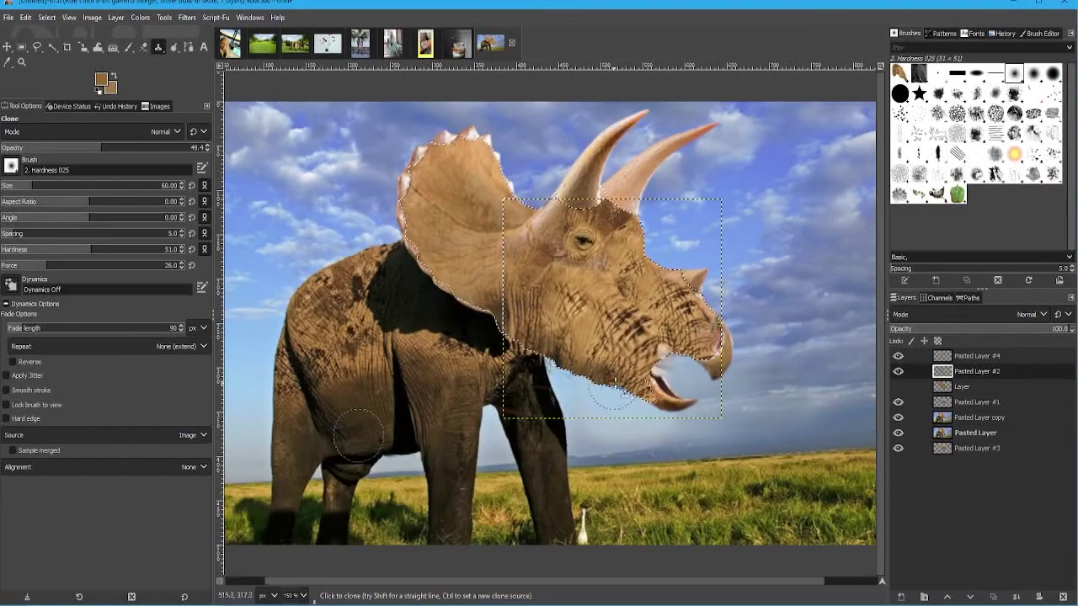
Step: Zoom to 200% on the head and compare Pasted Layer #2's skin texture against the skull
{"action": "key", "text": "Page_Up"}
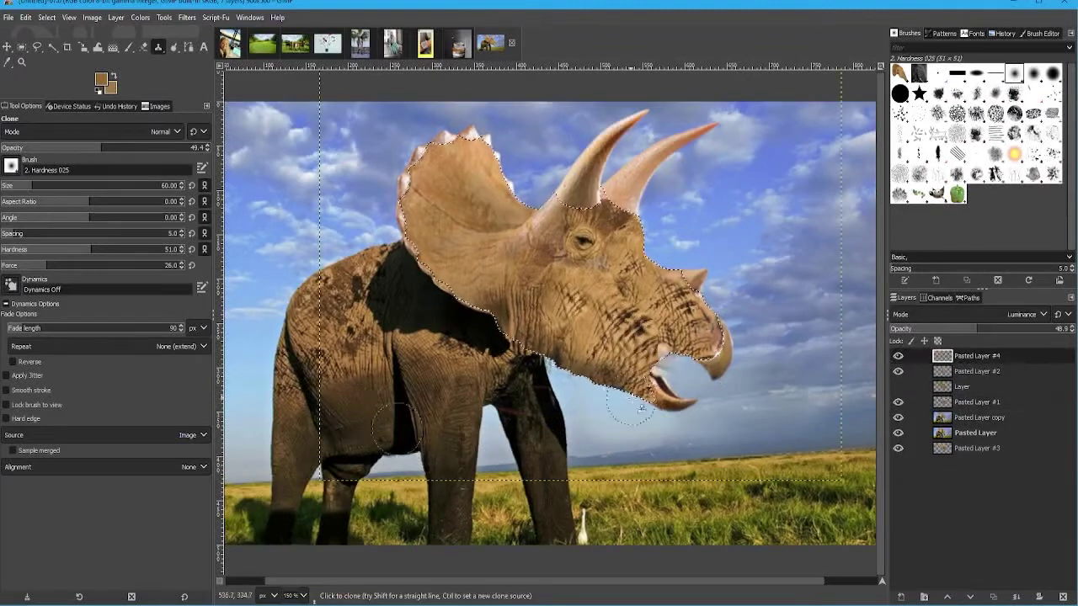
{"action": "scroll", "coordinate": [545, 364], "scroll_direction": "up", "scroll_amount": 1}
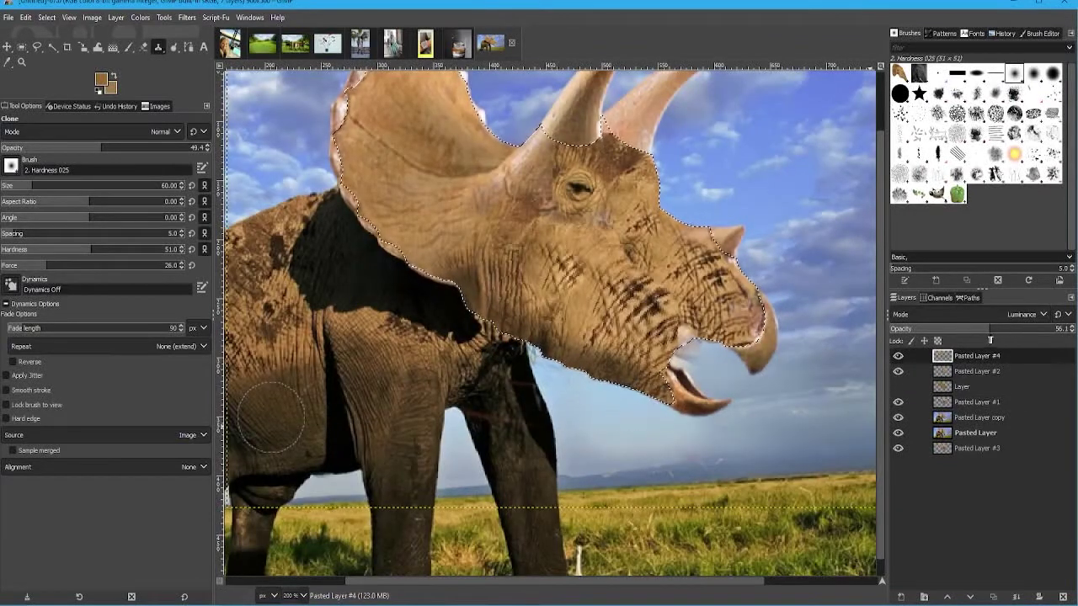
{"action": "left_click", "coordinate": [972, 371]}
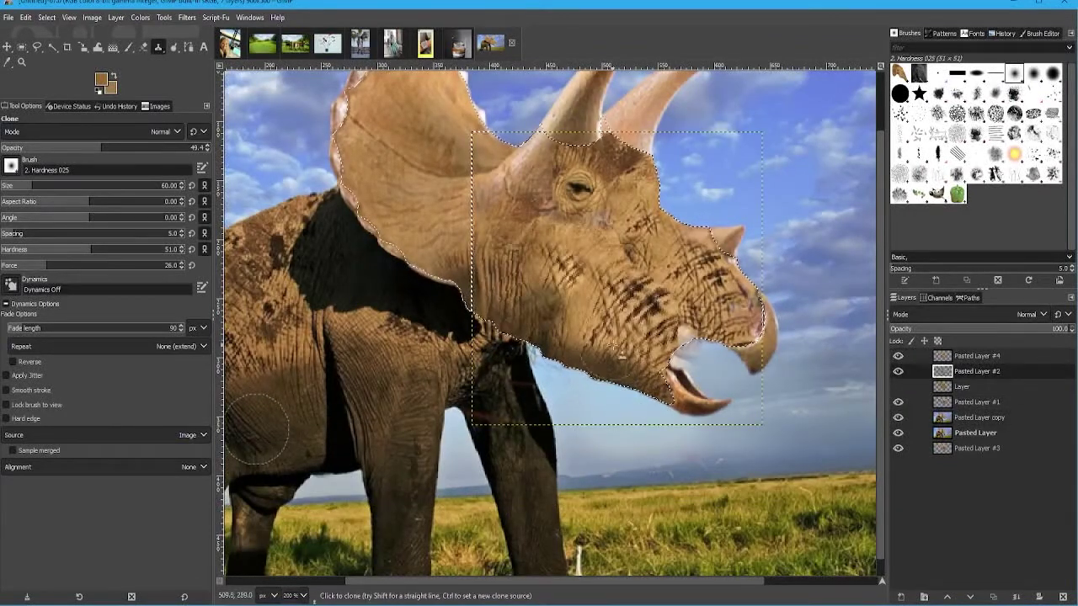
{"action": "scroll", "coordinate": [592, 379], "scroll_direction": "down", "scroll_amount": 3}
{"action": "left_click", "coordinate": [969, 387]}
{"action": "scroll", "coordinate": [626, 381], "scroll_direction": "up", "scroll_amount": 1}
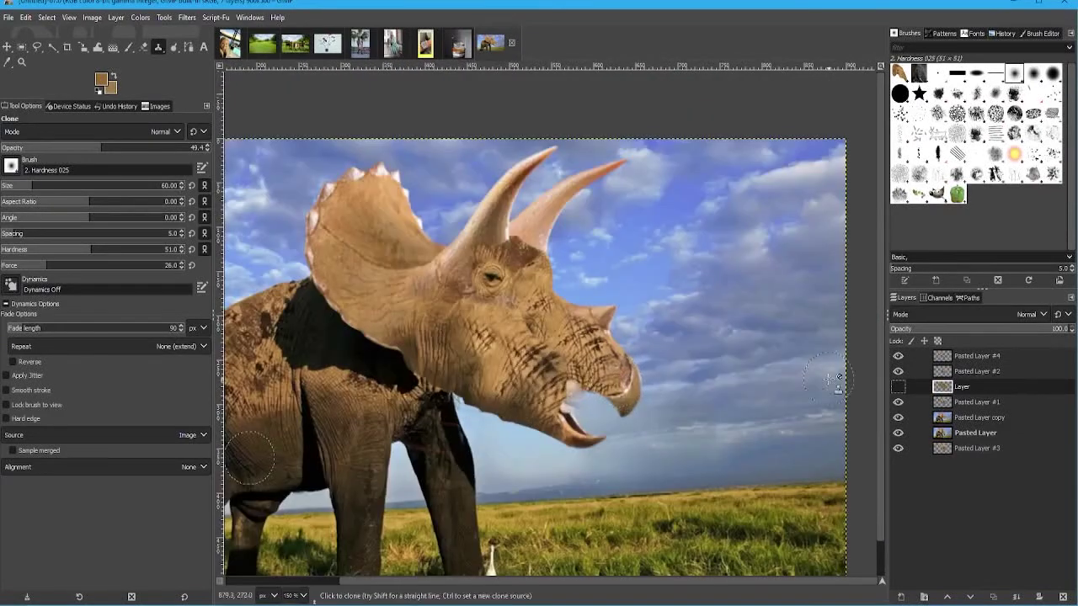
{"action": "scroll", "coordinate": [626, 380], "scroll_direction": "up", "scroll_amount": 2}
{"action": "key", "text": "Page_Up"}
{"action": "key", "text": "Page_Up"}
{"action": "left_click", "coordinate": [898, 371]}
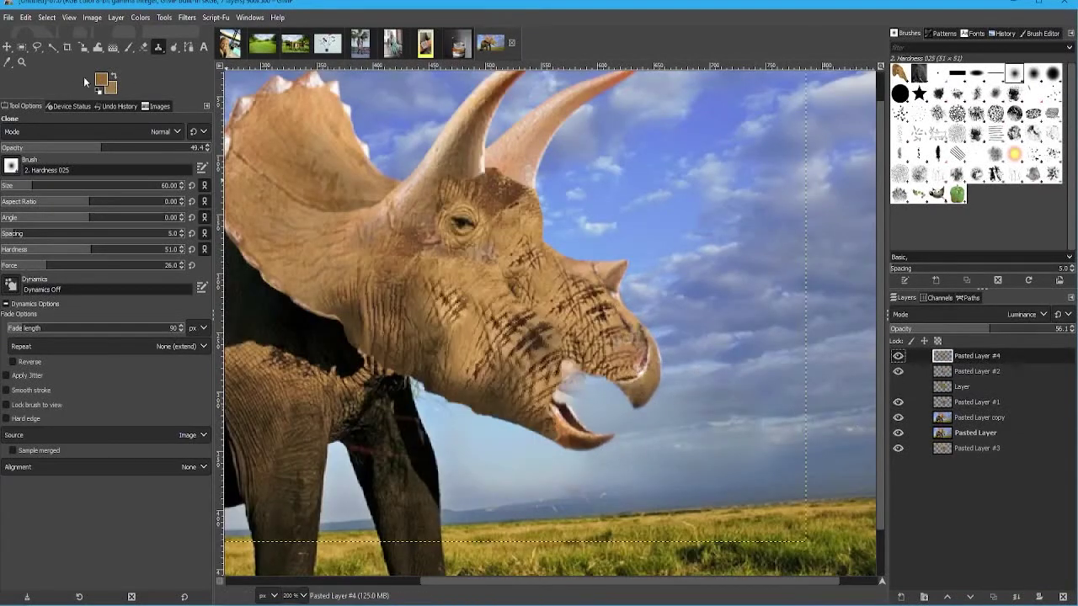
{"action": "key", "text": "p"}
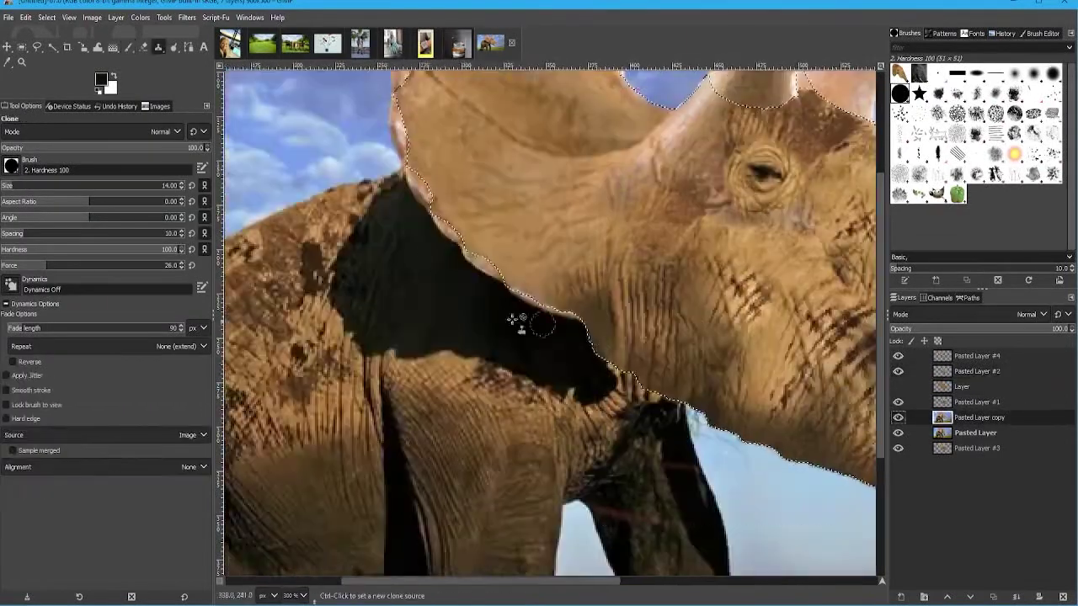
{"action": "scroll", "coordinate": [633, 447], "scroll_direction": "down", "scroll_amount": 1, "text": "ctrl"}
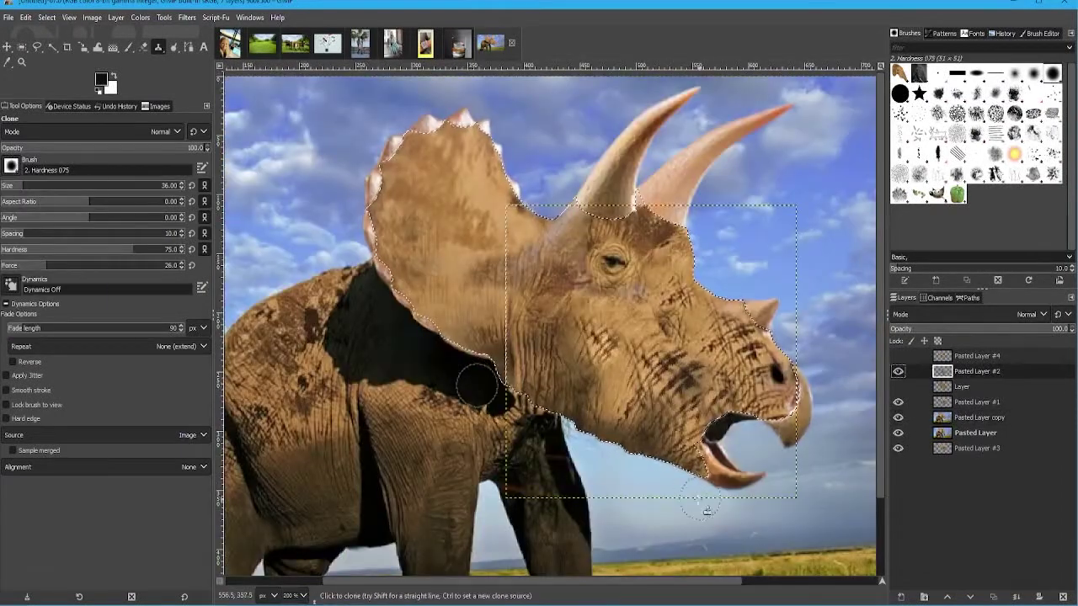
Step: Clone darker texture just below the neck edge, then erase the excess with a large brush
{"action": "left_click_drag", "start_coordinate": [707, 510], "coordinate": [622, 445]}
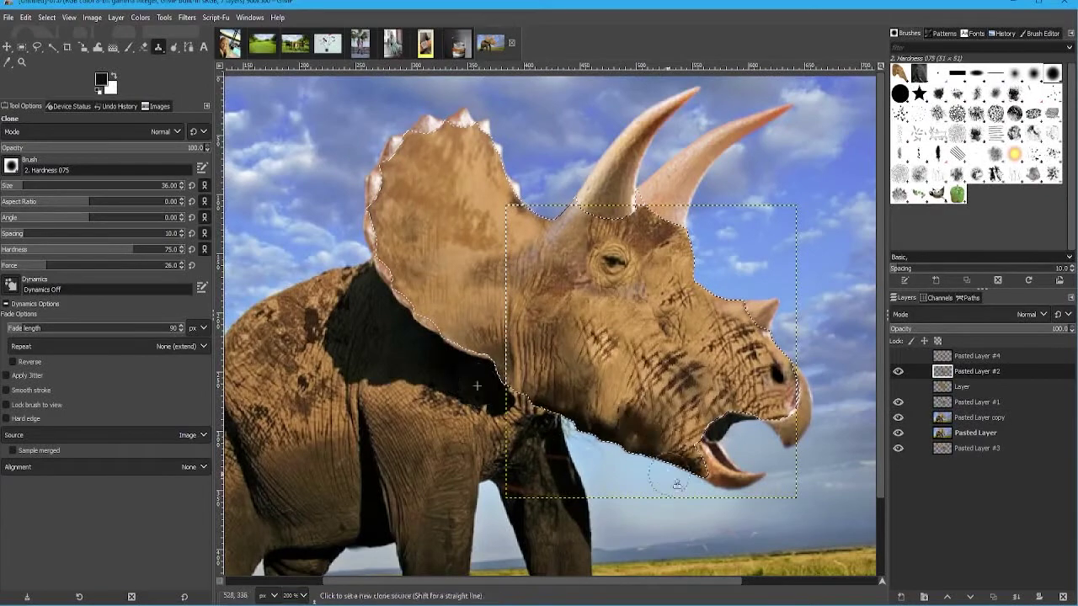
{"action": "scroll", "coordinate": [522, 425], "scroll_direction": "down", "scroll_amount": 2}
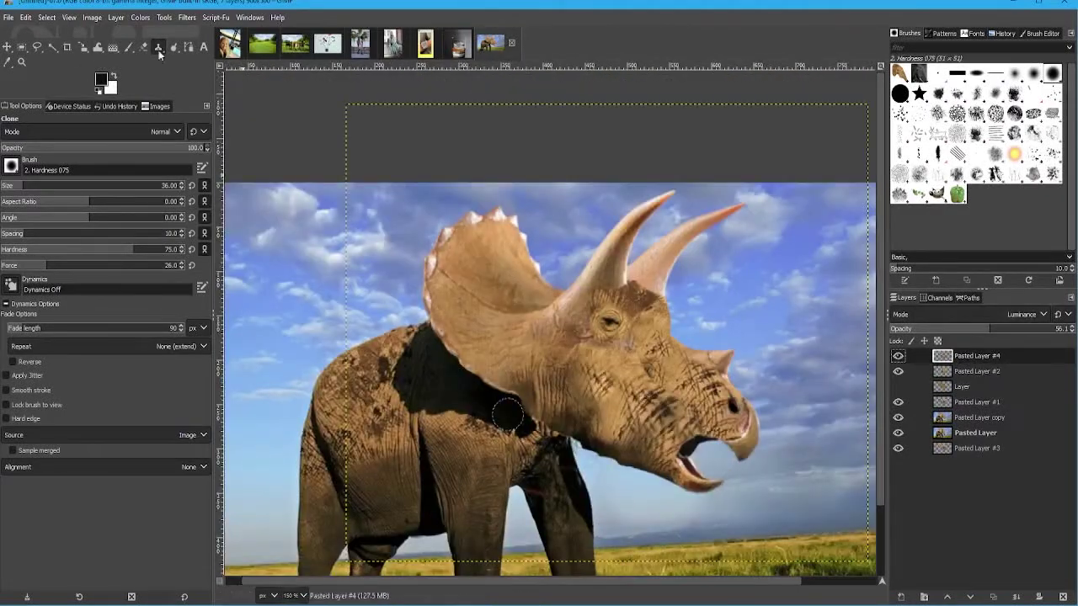
{"action": "left_click", "coordinate": [143, 47]}
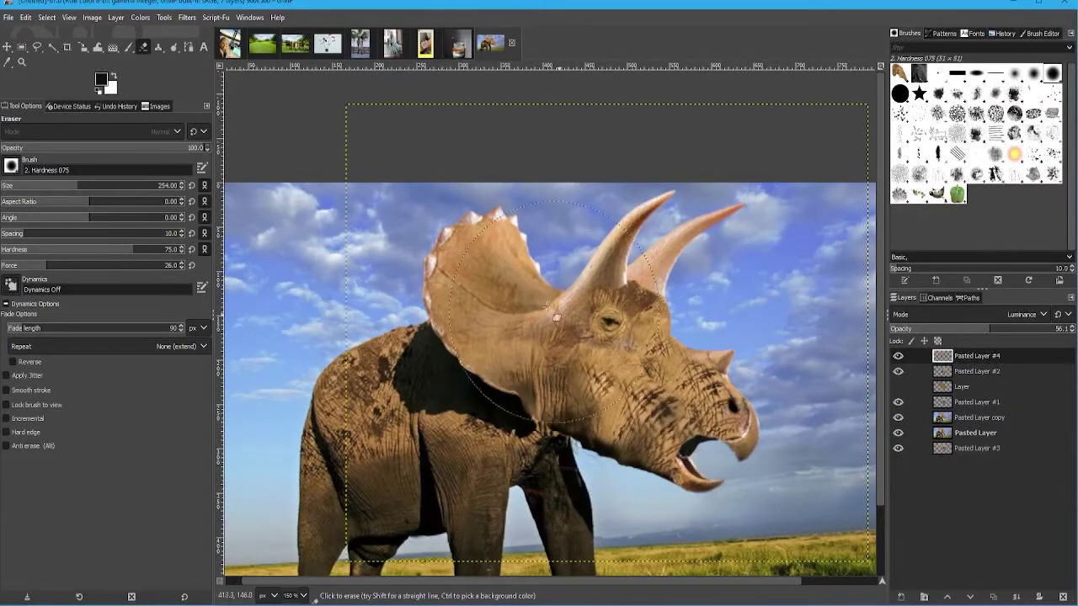
{"action": "scroll", "coordinate": [566, 245], "scroll_direction": "down", "scroll_amount": 1}
{"action": "scroll", "coordinate": [566, 245], "scroll_direction": "down", "scroll_amount": 3}
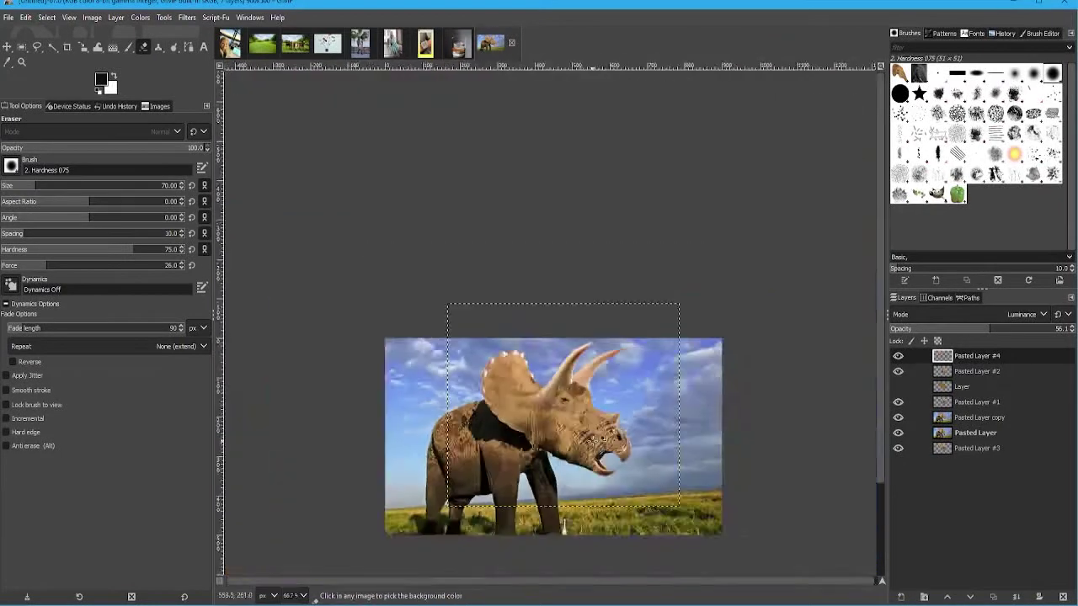
{"action": "scroll", "coordinate": [552, 373], "scroll_direction": "up", "scroll_amount": 1}
{"action": "scroll", "coordinate": [552, 373], "scroll_direction": "up", "scroll_amount": 3}
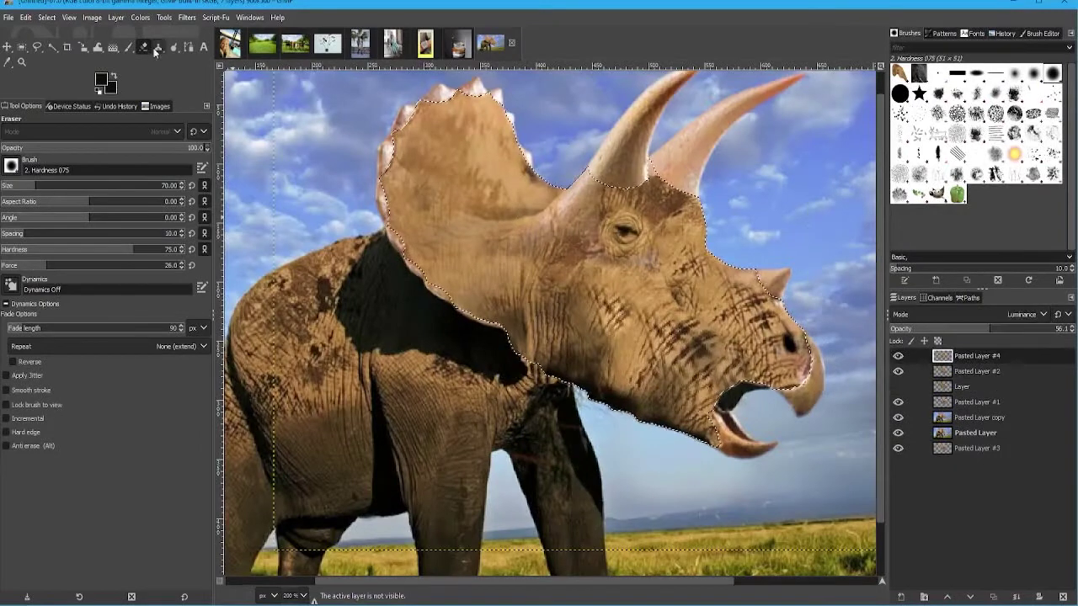
Step: Return to the Clone tool and reselect Pasted Layer copy and Pasted Layer #2
{"action": "key", "text": "c"}
{"action": "left_click", "coordinate": [969, 416]}
{"action": "right_click", "coordinate": [968, 372]}
{"action": "key", "text": "Escape"}
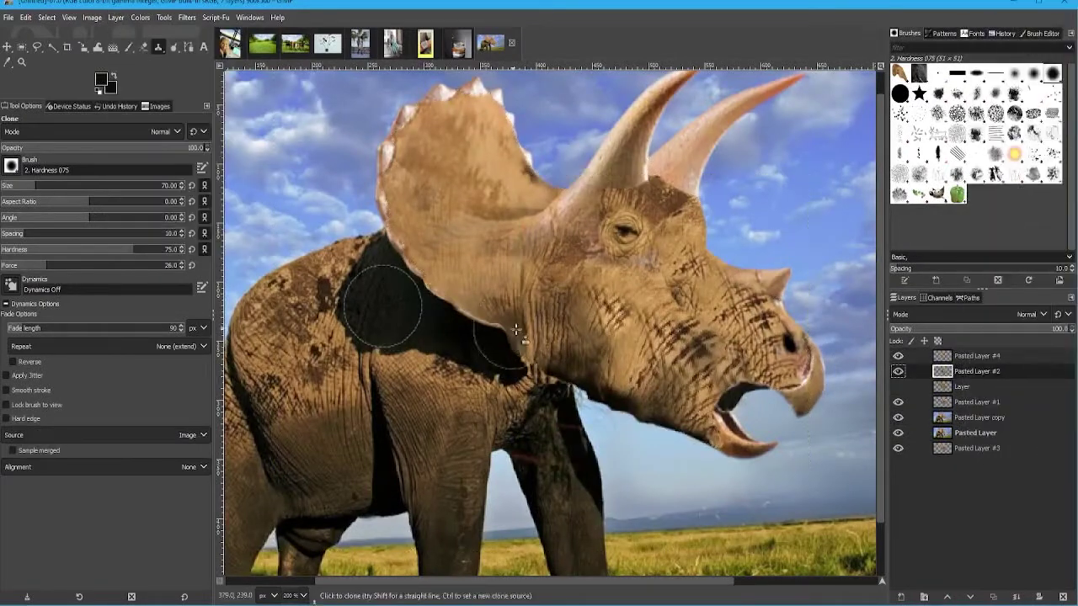
{"action": "scroll", "coordinate": [607, 419], "scroll_direction": "down", "scroll_amount": 2}
{"action": "scroll", "coordinate": [551, 411], "scroll_direction": "up", "scroll_amount": 1}
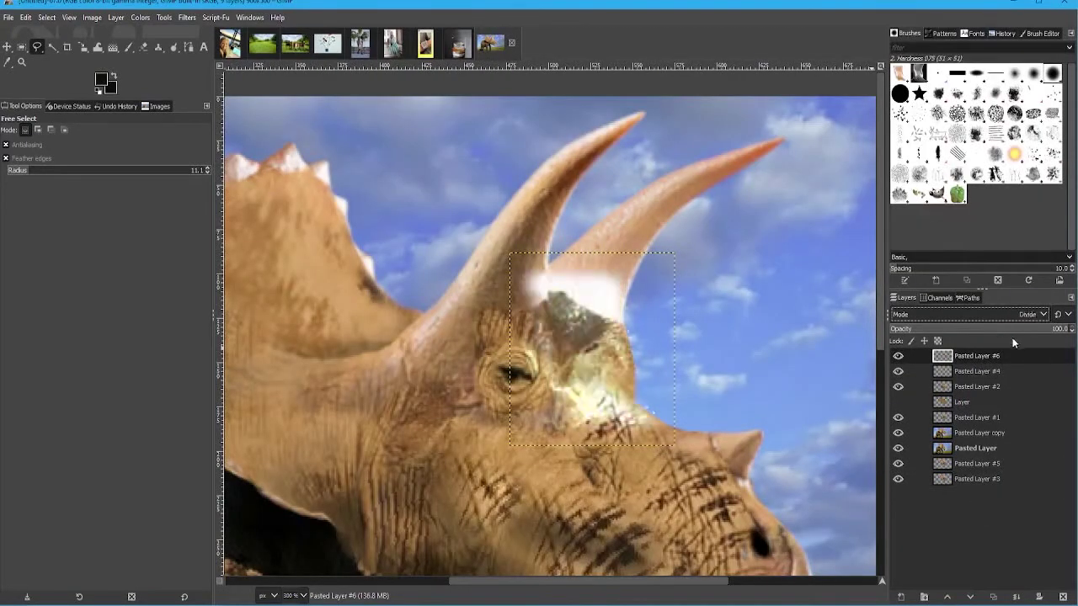
Step: Set the horn patch layer to LCh Lightness at 75% opacity and erase its edges
{"action": "scroll", "coordinate": [1022, 314], "scroll_direction": "down", "scroll_amount": 10}
{"action": "left_click", "coordinate": [1025, 329]}
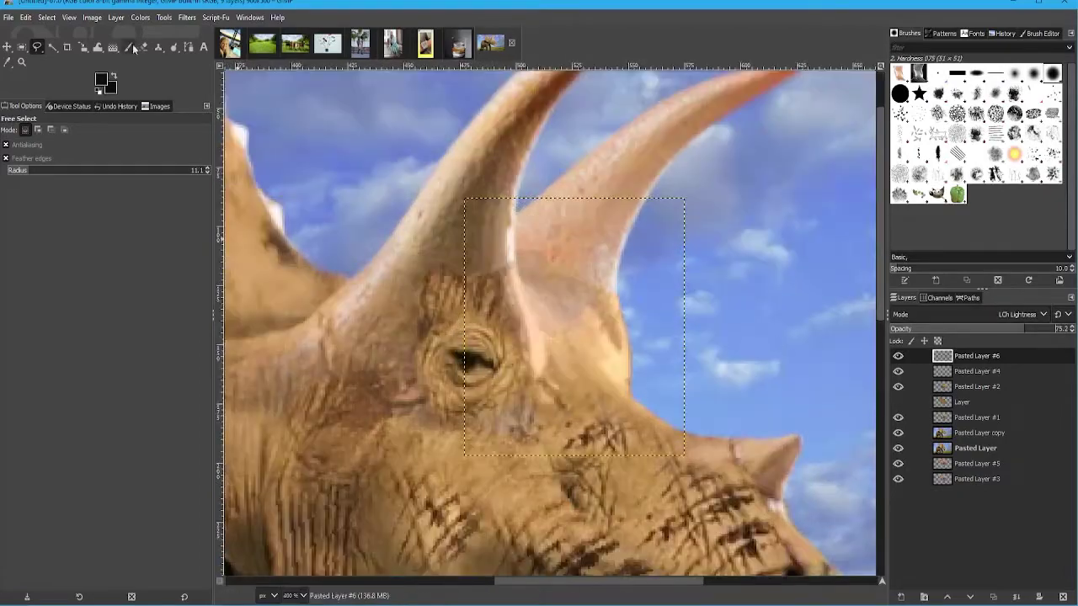
{"action": "key", "text": "shift+e"}
{"action": "key", "text": "minus"}
{"action": "key", "text": "minus"}
{"action": "key", "text": "minus"}
{"action": "key", "text": "minus"}
{"action": "key", "text": "plus"}
{"action": "key", "text": "plus"}
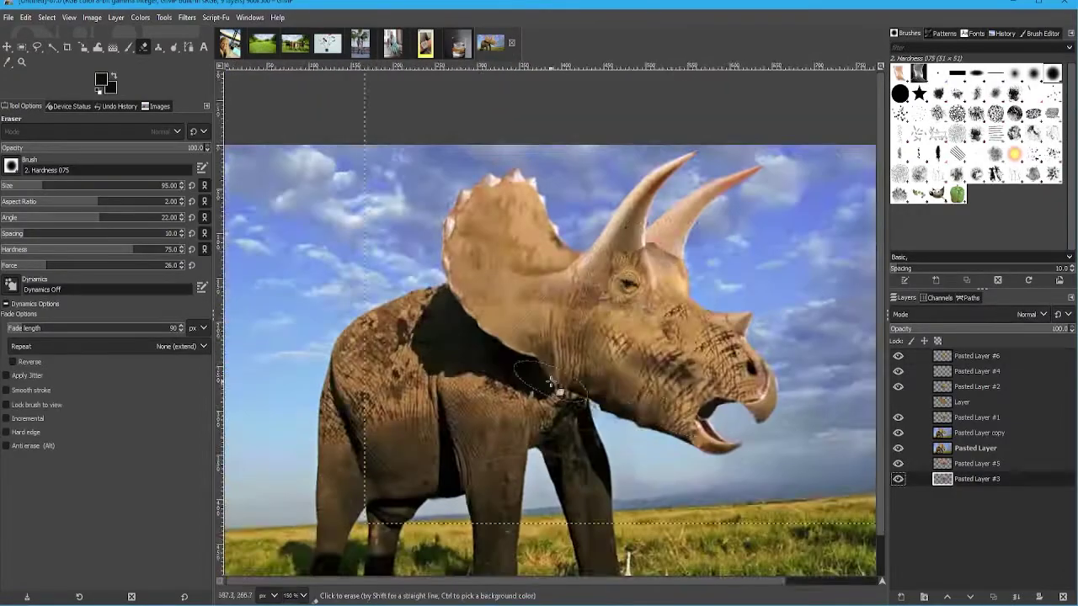
{"action": "key", "text": "plus"}
{"action": "key", "text": "plus"}
Step: Move Pasted Layer #4 above Pasted Layer #6 and make Pasted Layer #2 the edit layer
{"action": "key", "text": "w"}
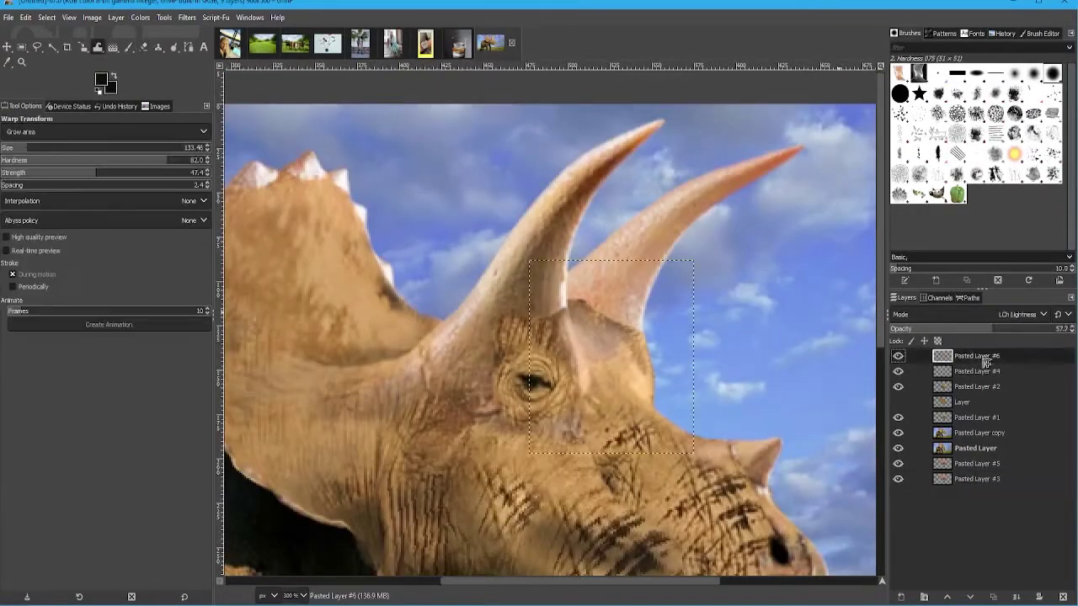
{"action": "left_click_drag", "start_coordinate": [969, 371], "coordinate": [968, 353]}
{"action": "left_click", "coordinate": [977, 387]}
{"action": "scroll", "coordinate": [470, 374], "scroll_direction": "up", "scroll_amount": 2, "text": "ctrl"}
{"action": "left_click", "coordinate": [157, 47]}
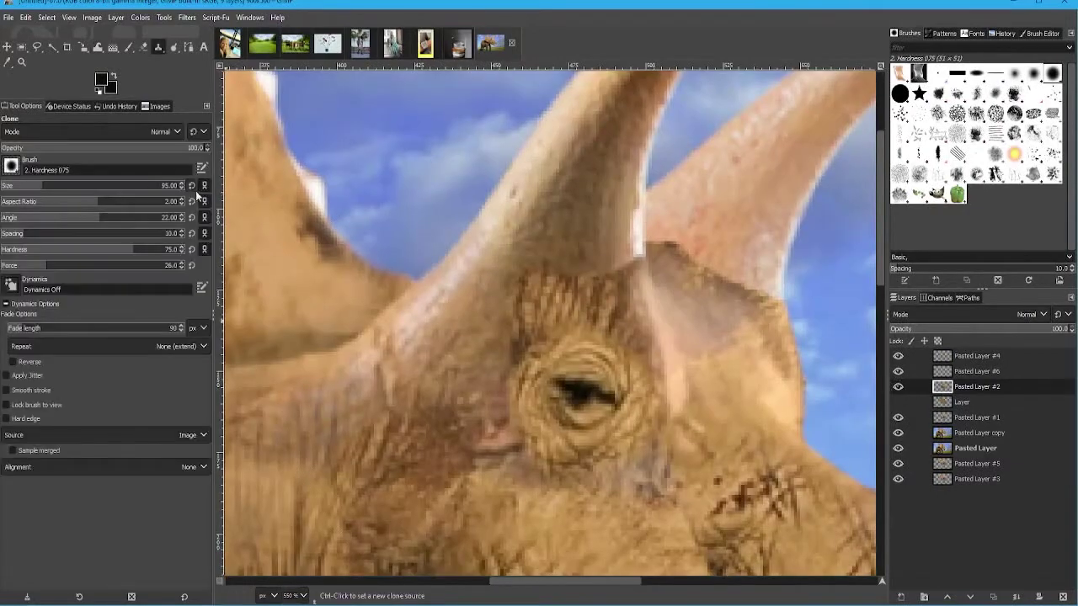
{"action": "scroll", "coordinate": [547, 379], "scroll_direction": "down", "scroll_amount": 2, "text": "ctrl"}
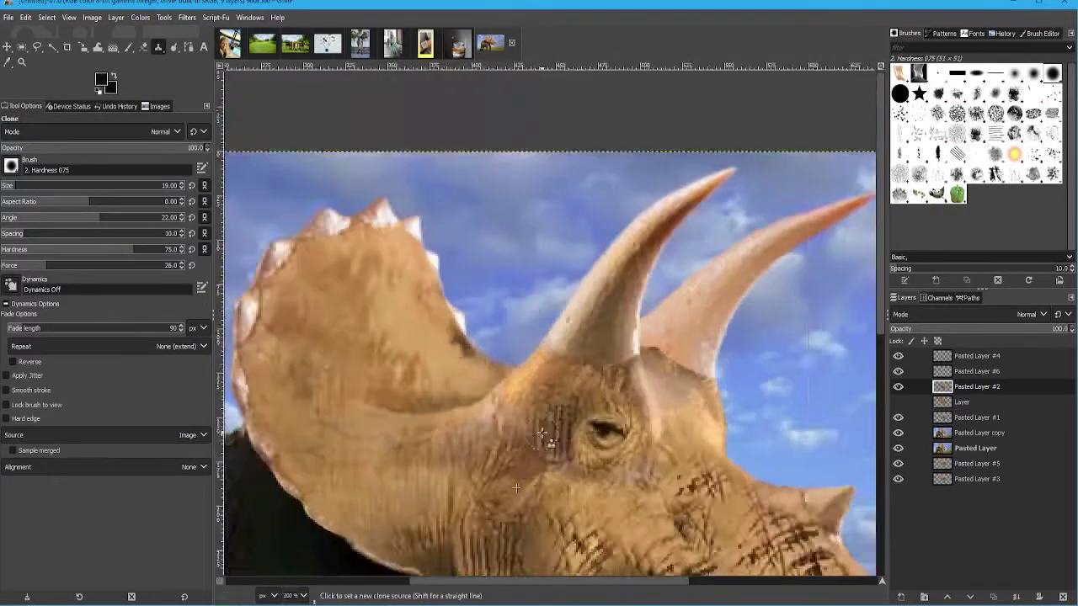
{"action": "scroll", "coordinate": [547, 379], "scroll_direction": "down", "scroll_amount": 2, "text": "ctrl"}
{"action": "scroll", "coordinate": [590, 379], "scroll_direction": "up", "scroll_amount": 1, "text": "ctrl"}
{"action": "scroll", "coordinate": [547, 379], "scroll_direction": "up", "scroll_amount": 3, "text": "ctrl"}
Step: Warp the horn base into a smoother shape
{"action": "key", "text": "w"}
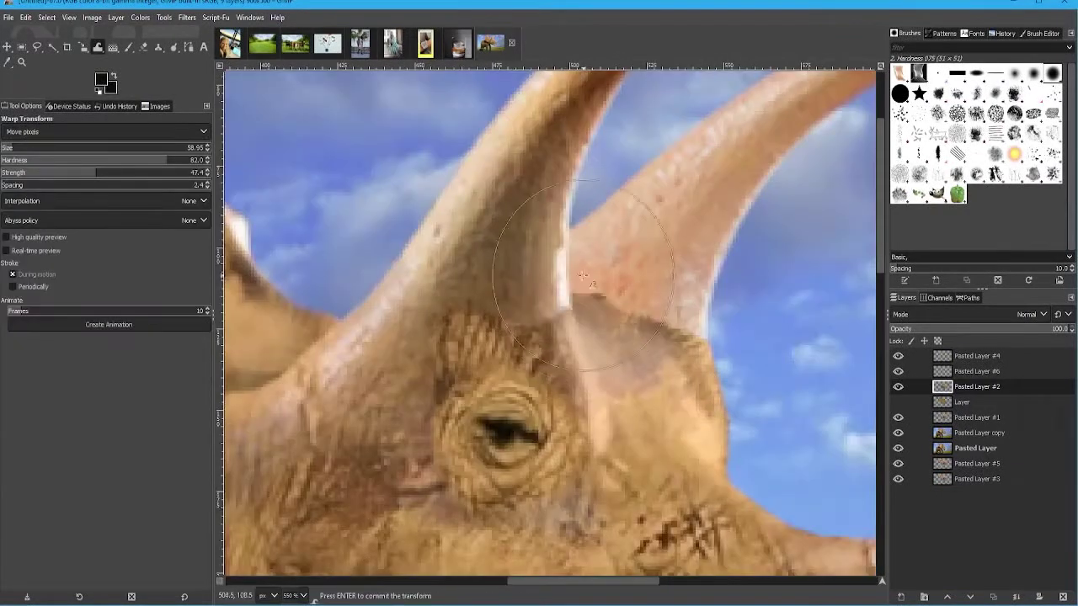
{"action": "left_click_drag", "start_coordinate": [666, 353], "coordinate": [739, 317]}
{"action": "scroll", "coordinate": [412, 278], "scroll_direction": "down", "scroll_amount": 1, "text": "ctrl"}
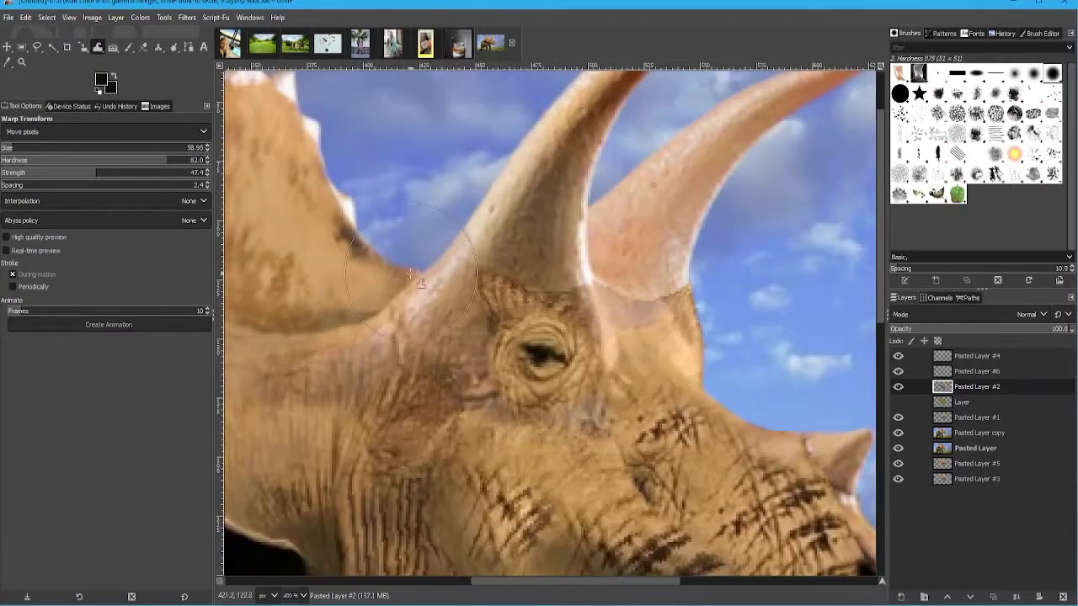
Step: Clone over the reddish blemish left of the eye on Pasted Layer #2
{"action": "key", "text": "c"}
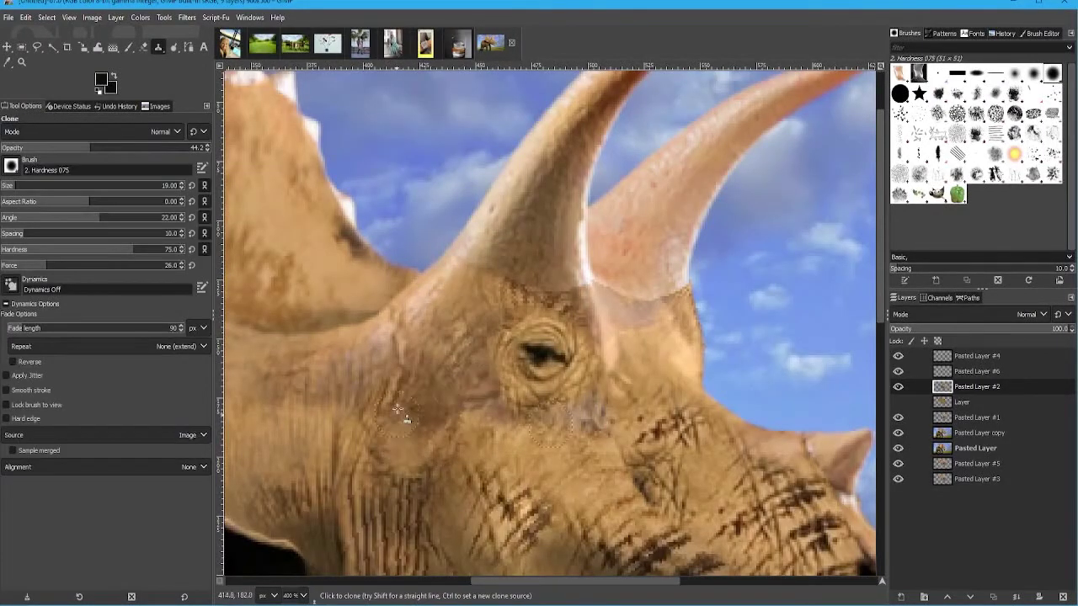
{"action": "left_click_drag", "start_coordinate": [452, 345], "coordinate": [461, 362]}
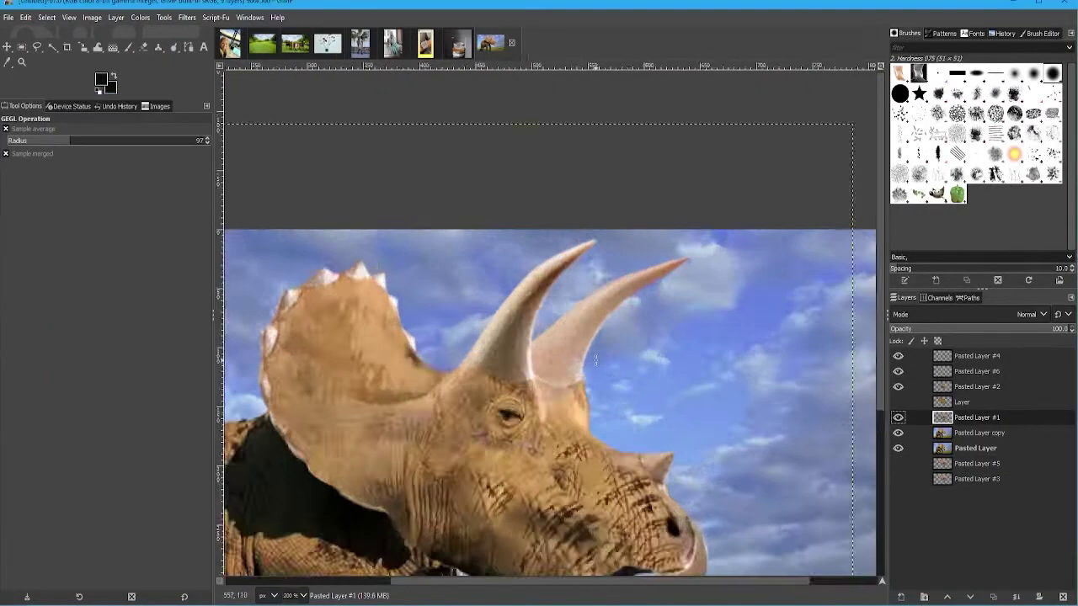
{"action": "scroll", "coordinate": [595, 360], "scroll_direction": "up", "scroll_amount": 1}
{"action": "scroll", "coordinate": [595, 361], "scroll_direction": "up", "scroll_amount": 1}
{"action": "key", "text": "Page_Up"}
{"action": "key", "text": "Page_Up"}
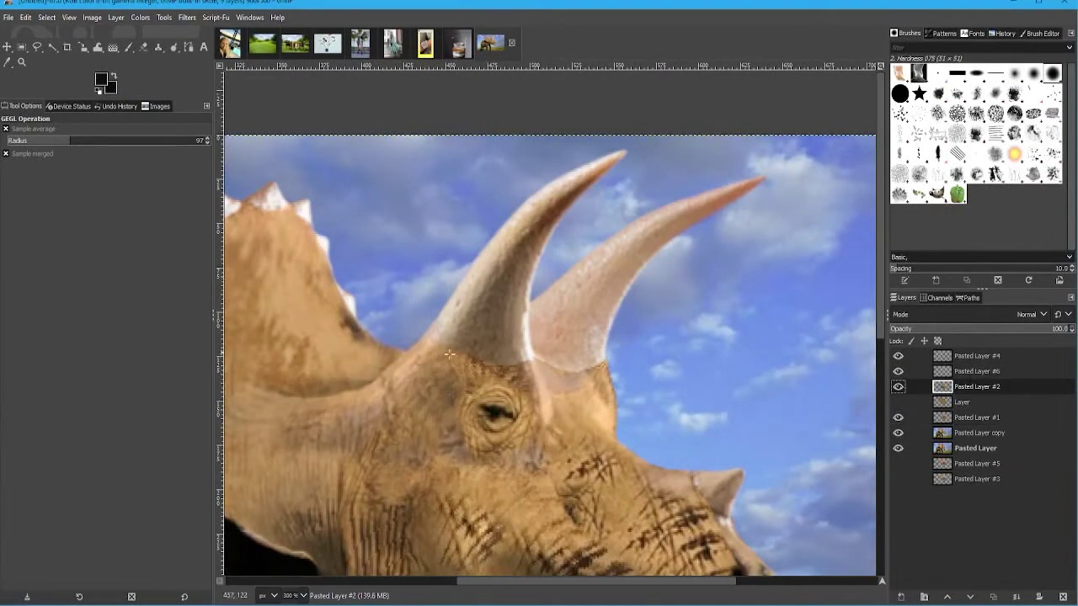
{"action": "scroll", "coordinate": [452, 355], "scroll_direction": "up", "scroll_amount": 1}
Step: Burn and dodge around the horn bases and frill edge on Pasted Layer #2
{"action": "key", "text": "2"}
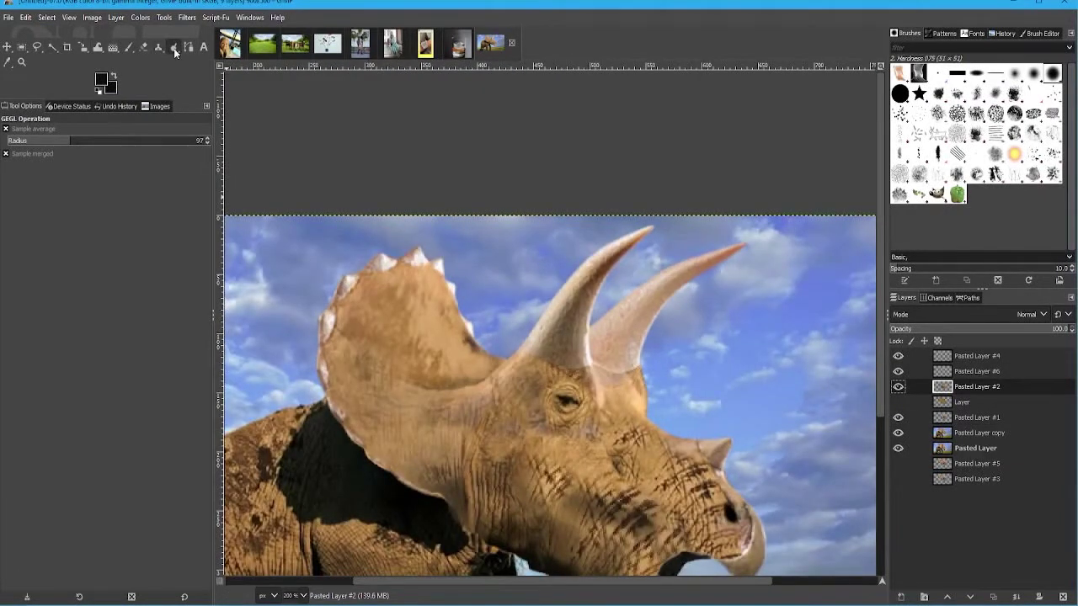
{"action": "left_click", "coordinate": [173, 48]}
{"action": "scroll", "coordinate": [581, 370], "scroll_direction": "up", "scroll_amount": 2}
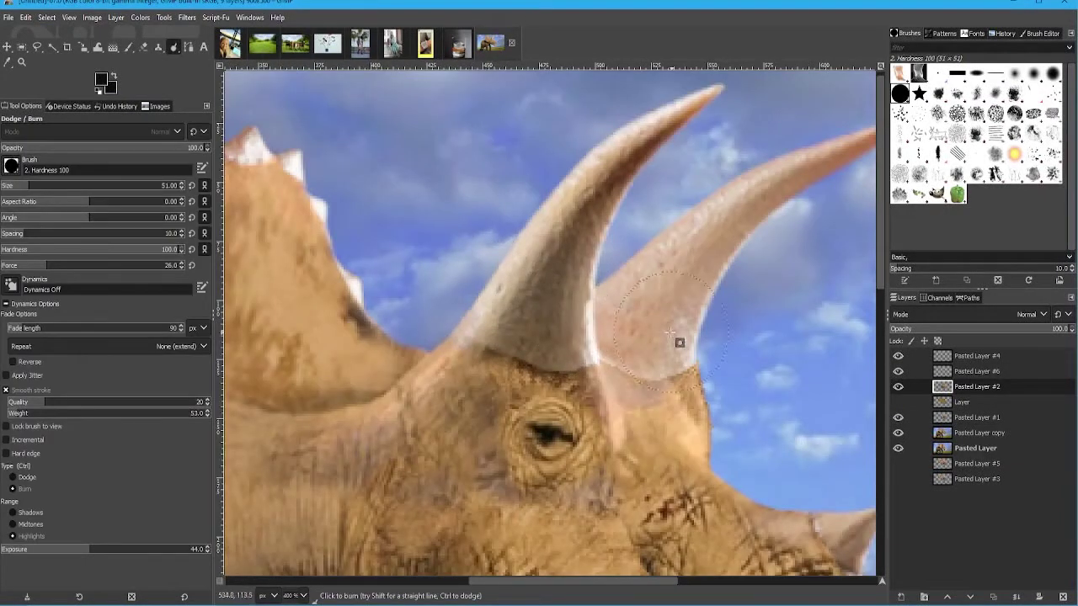
{"action": "scroll", "coordinate": [670, 333], "scroll_direction": "down", "scroll_amount": 2}
{"action": "scroll", "coordinate": [590, 278], "scroll_direction": "up", "scroll_amount": 1}
{"action": "scroll", "coordinate": [561, 247], "scroll_direction": "up", "scroll_amount": 1}
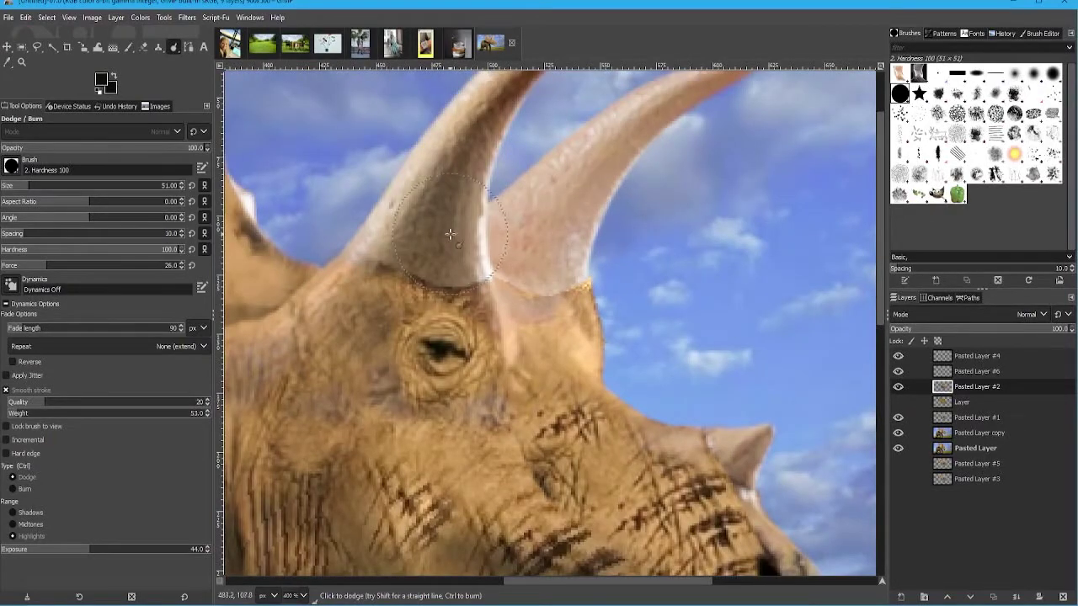
{"action": "scroll", "coordinate": [450, 234], "scroll_direction": "down", "scroll_amount": 2}
{"action": "scroll", "coordinate": [471, 278], "scroll_direction": "down", "scroll_amount": 1}
{"action": "scroll", "coordinate": [506, 337], "scroll_direction": "up", "scroll_amount": 2}
{"action": "scroll", "coordinate": [529, 377], "scroll_direction": "up", "scroll_amount": 1}
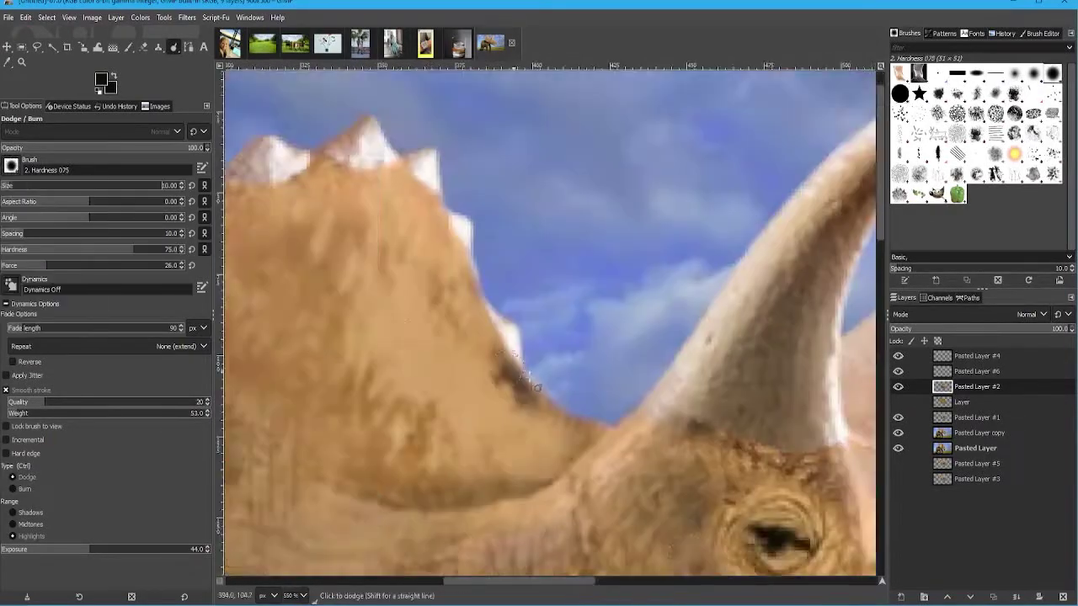
{"action": "scroll", "coordinate": [530, 383], "scroll_direction": "down", "scroll_amount": 1}
Step: Switch back to the Clone tool and review the blended horn area up close
{"action": "key", "text": "c"}
{"action": "scroll", "coordinate": [579, 471], "scroll_direction": "down", "scroll_amount": 2}
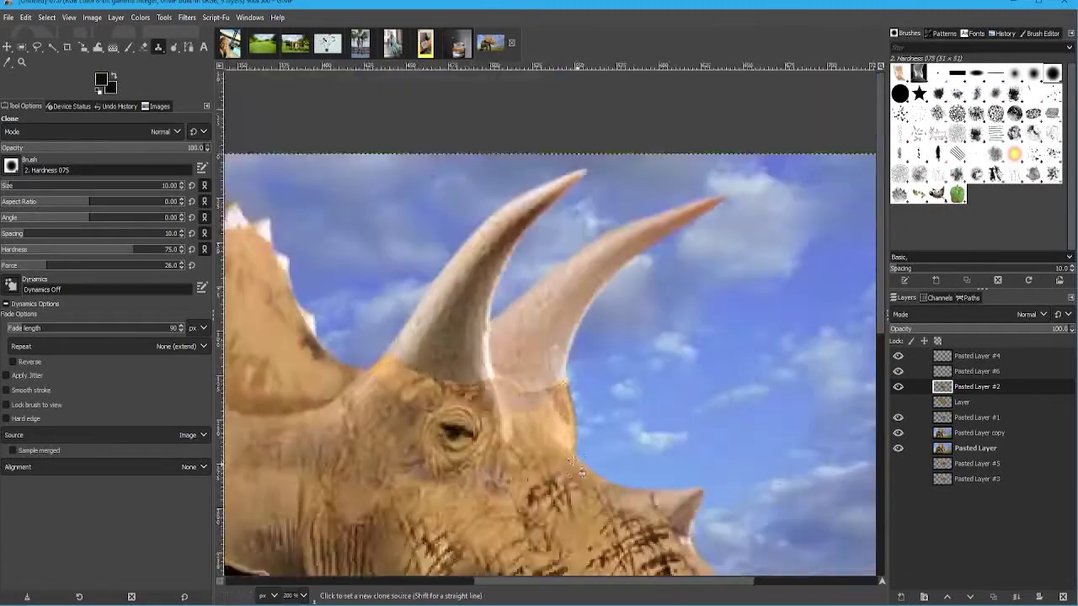
{"action": "scroll", "coordinate": [579, 472], "scroll_direction": "up", "scroll_amount": 1}
{"action": "scroll", "coordinate": [472, 556], "scroll_direction": "down", "scroll_amount": 2}
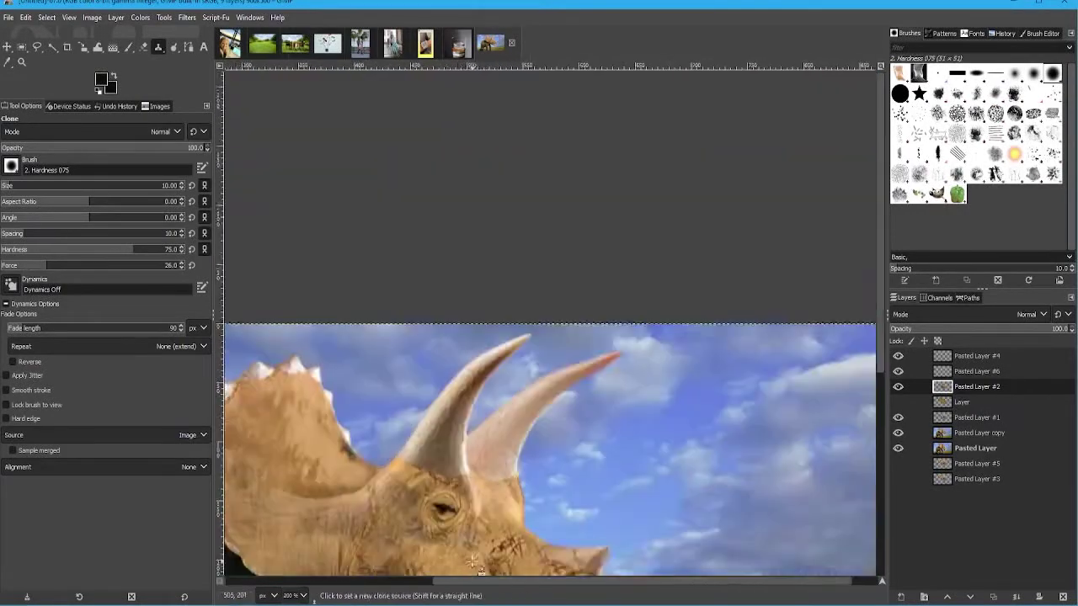
{"action": "scroll", "coordinate": [473, 563], "scroll_direction": "down", "scroll_amount": 2}
{"action": "scroll", "coordinate": [480, 531], "scroll_direction": "down", "scroll_amount": 1}
{"action": "scroll", "coordinate": [484, 505], "scroll_direction": "up", "scroll_amount": 1}
{"action": "scroll", "coordinate": [493, 459], "scroll_direction": "down", "scroll_amount": 1}
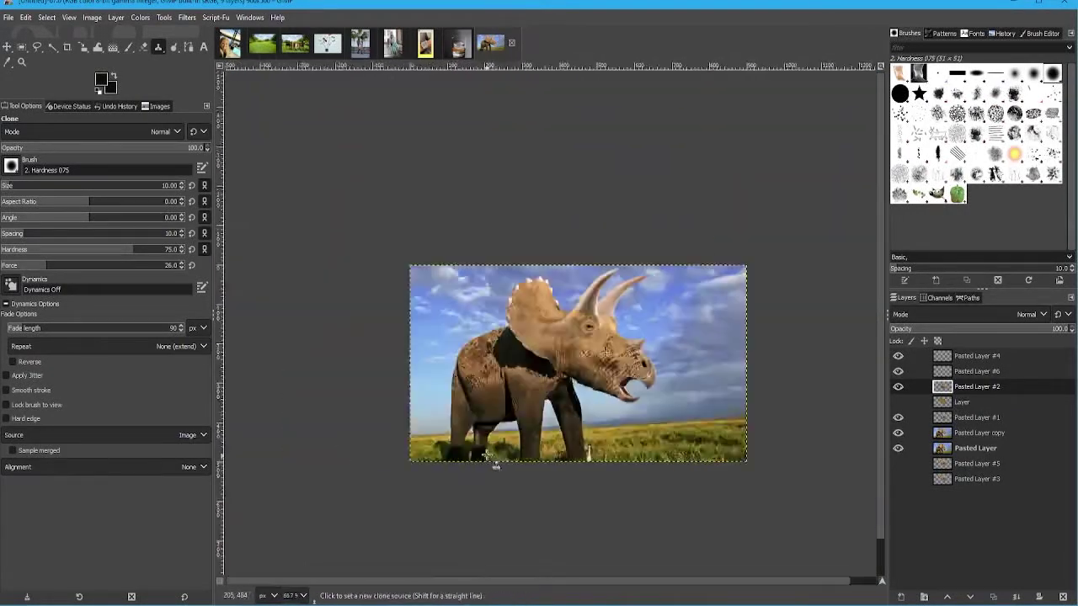
{"action": "scroll", "coordinate": [488, 456], "scroll_direction": "up", "scroll_amount": 1}
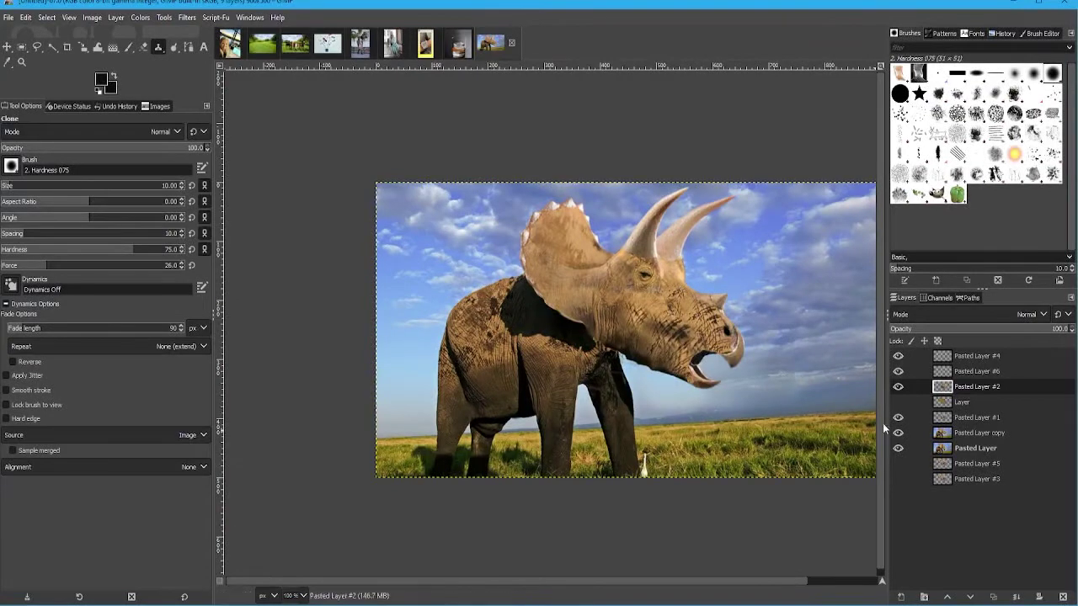
Step: Draw a tapering tail-shaped freehand selection extending from the elephant's rump
{"action": "key", "text": "f"}
{"action": "scroll", "coordinate": [304, 379], "scroll_direction": "up", "scroll_amount": 1}
{"action": "scroll", "coordinate": [278, 422], "scroll_direction": "up", "scroll_amount": 2}
{"action": "scroll", "coordinate": [265, 484], "scroll_direction": "down", "scroll_amount": 4}
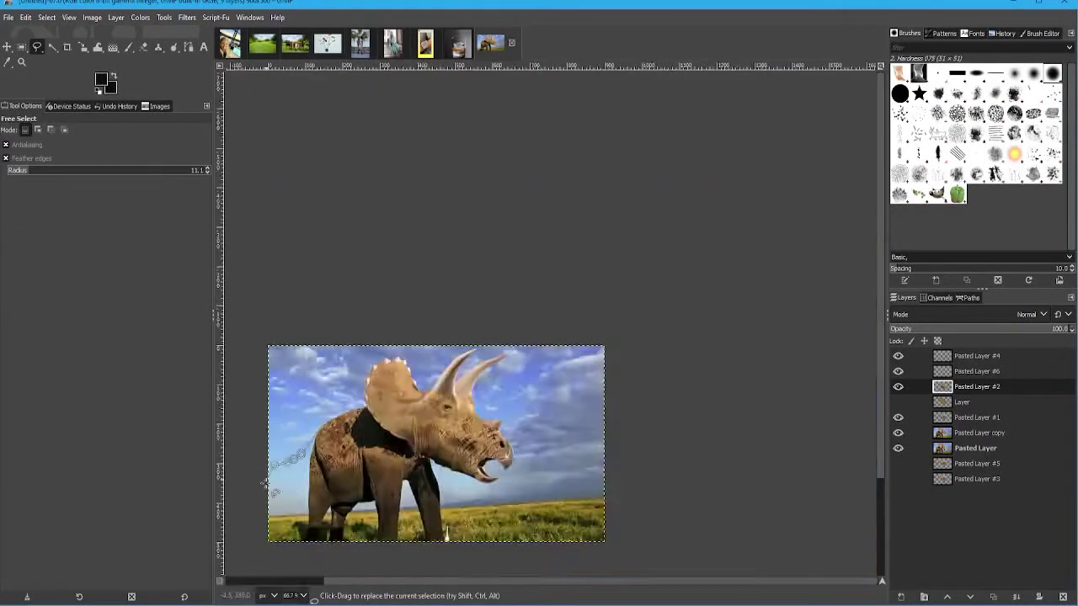
{"action": "scroll", "coordinate": [264, 483], "scroll_direction": "up", "scroll_amount": 2}
{"action": "scroll", "coordinate": [341, 484], "scroll_direction": "up", "scroll_amount": 3}
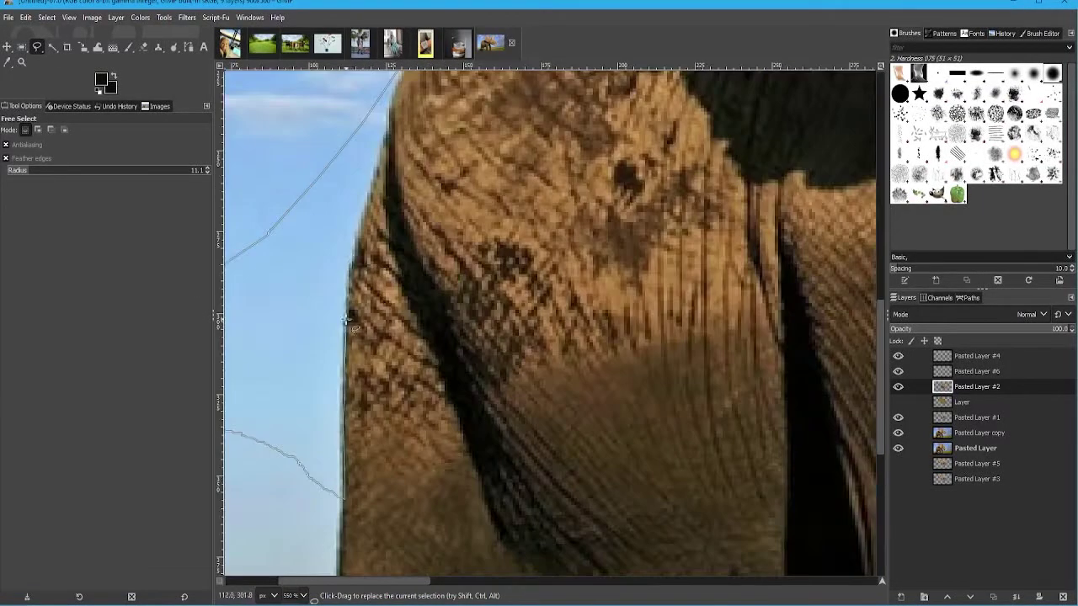
{"action": "scroll", "coordinate": [342, 484], "scroll_direction": "down", "scroll_amount": 2}
{"action": "scroll", "coordinate": [354, 337], "scroll_direction": "down", "scroll_amount": 1}
Step: Clone elephant skin into the tail selection on Pasted Layer copy
{"action": "key", "text": "c"}
{"action": "key", "text": "Page_Down"}
{"action": "key", "text": "Page_Down"}
{"action": "key", "text": "Page_Down"}
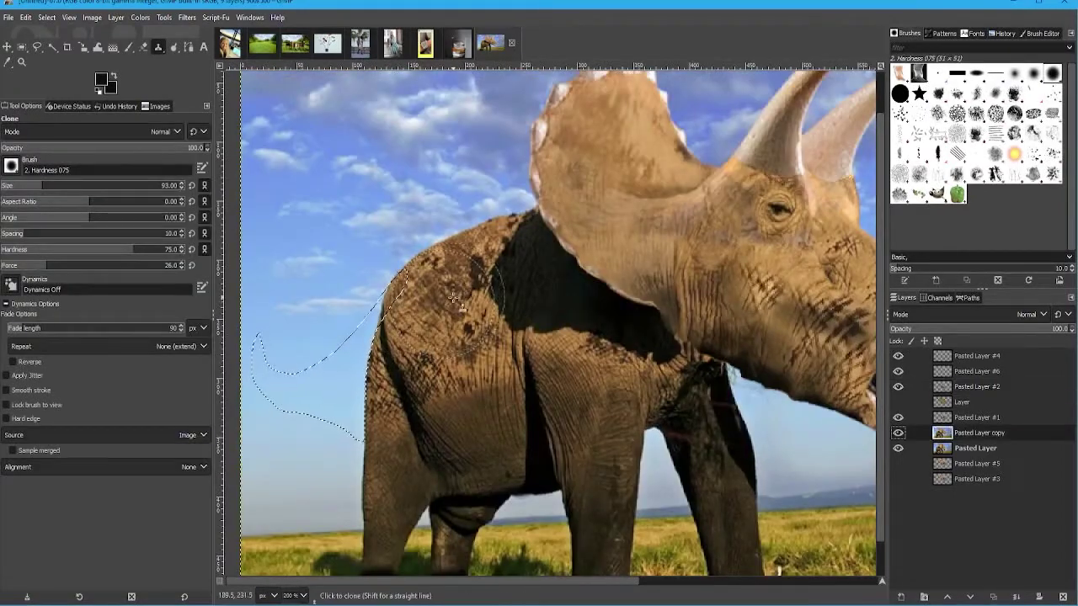
{"action": "mouse_move", "coordinate": [400, 273]}
{"action": "left_mouse_down"}
{"action": "mouse_move", "coordinate": [362, 385]}
{"action": "mouse_move", "coordinate": [353, 303]}
{"action": "left_mouse_up"}
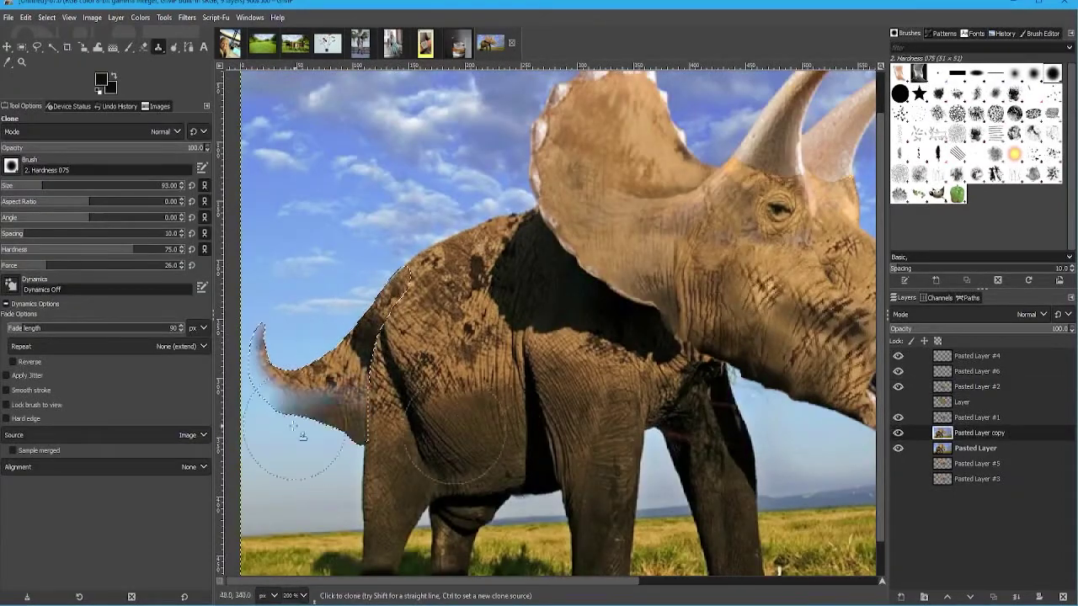